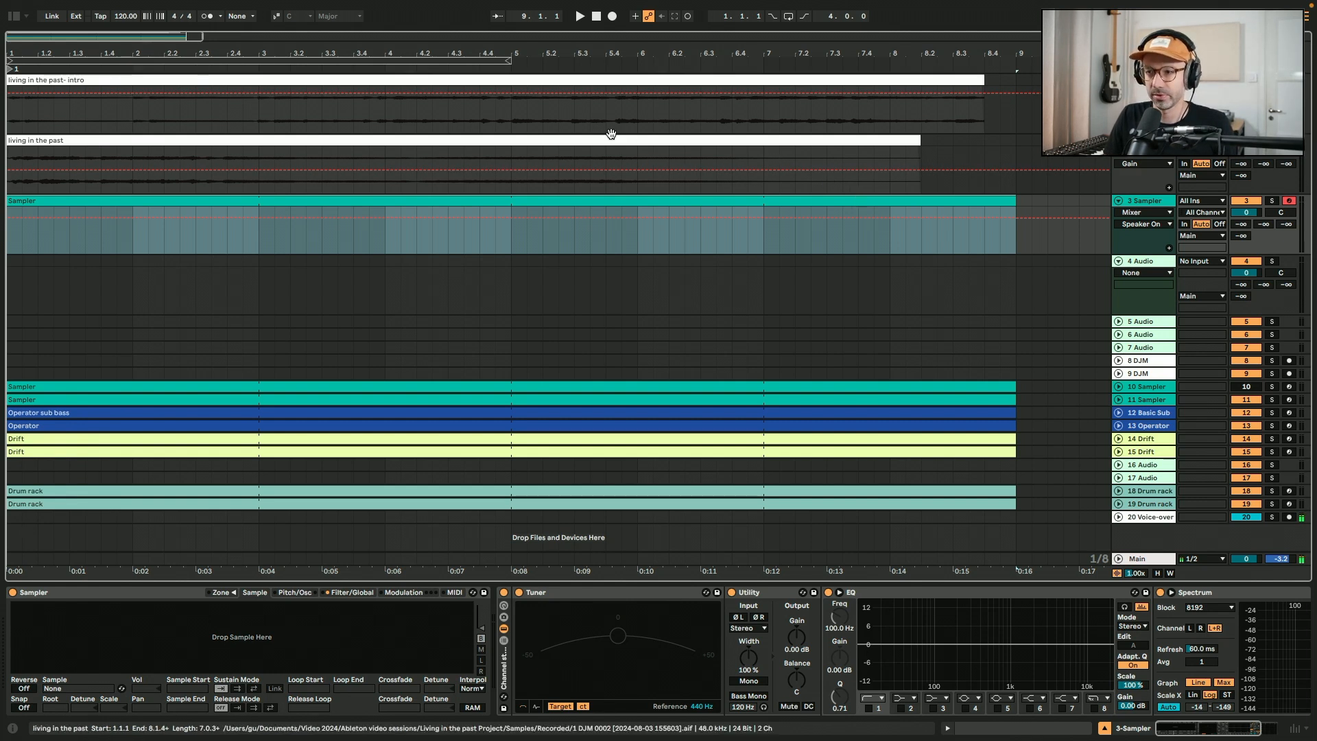
Load the "living in the past" clip from the second track into the Sampler and set its volume envelope release to 500 ms
drag(602, 135, 264, 614)
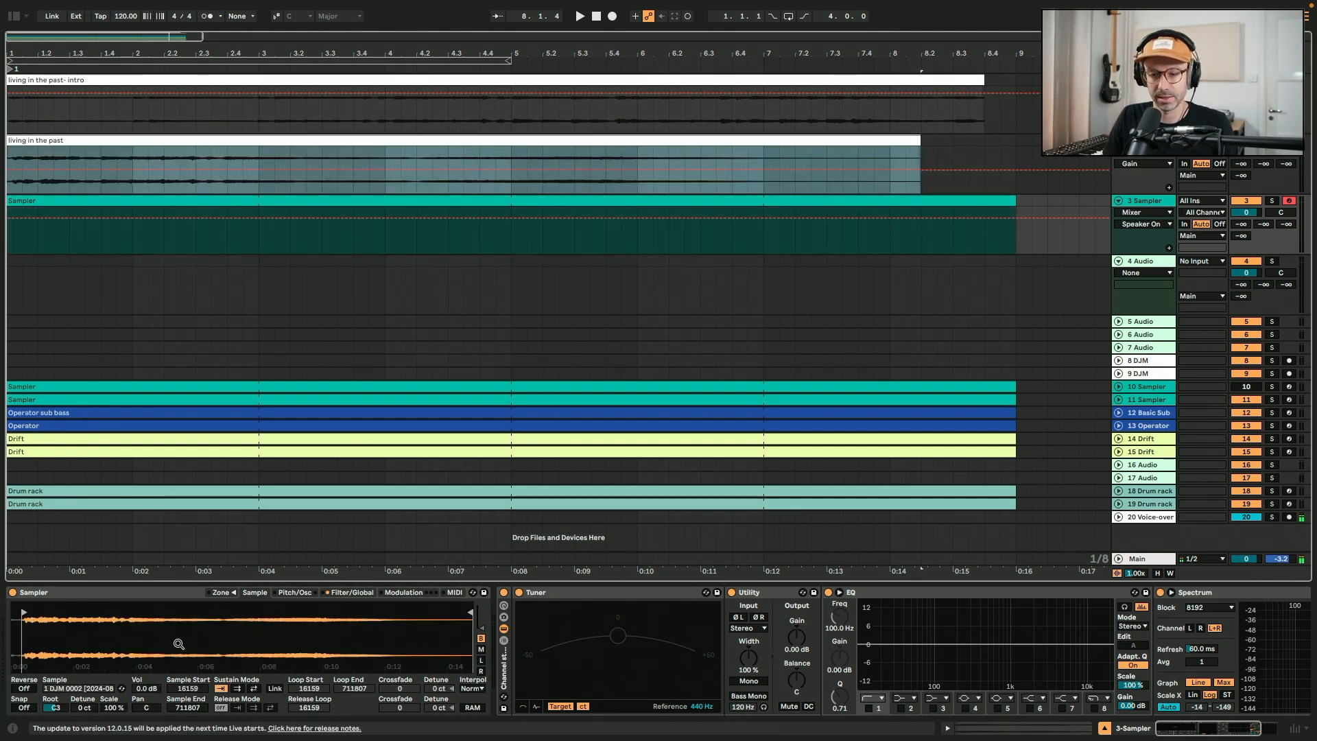
click(352, 593)
click(411, 685)
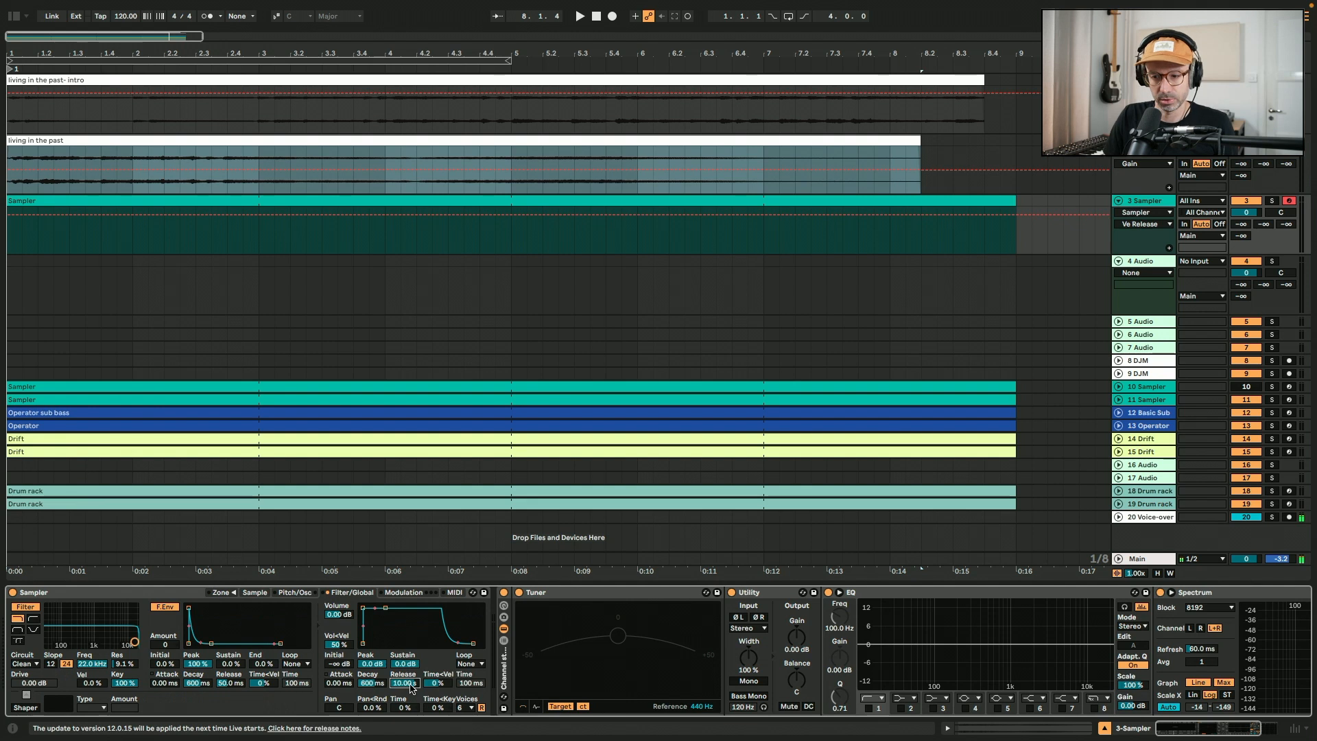
key(Return)
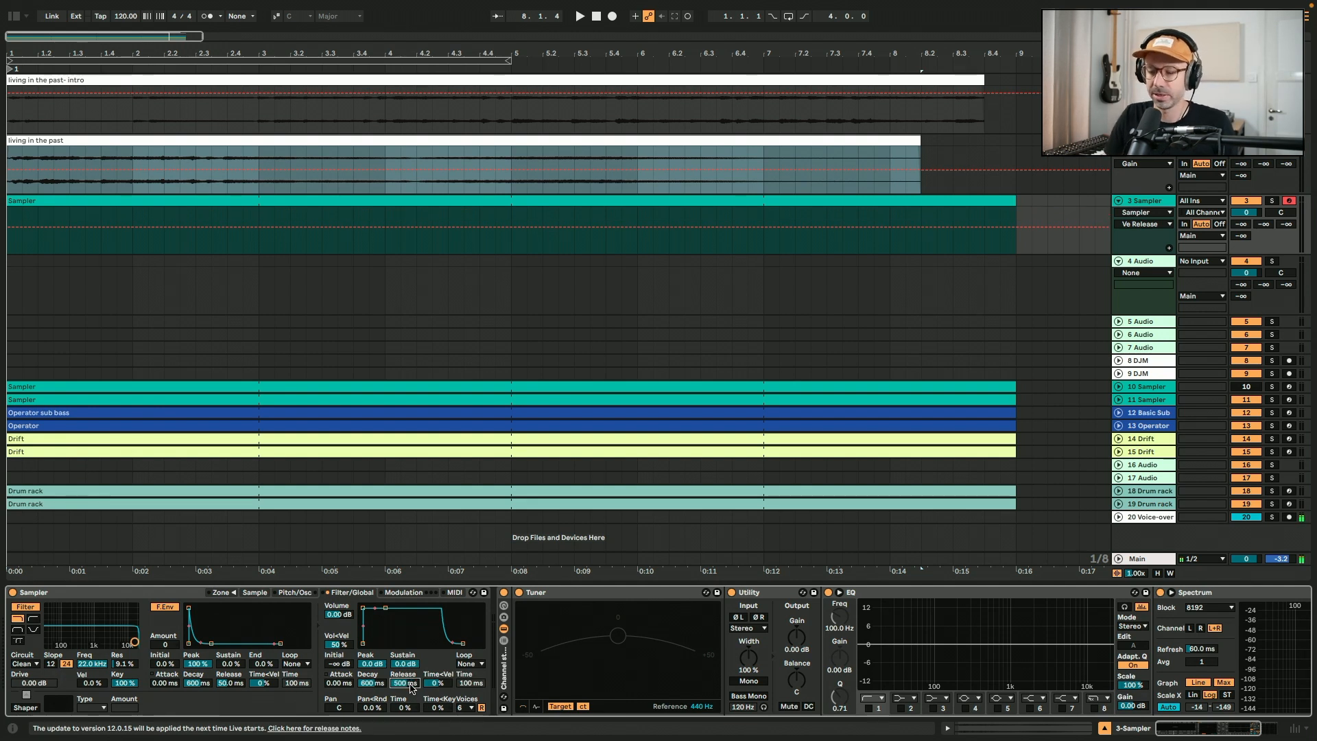
Trim the Sampler's sample to a short middle section, starting at about 358500 and ending at about 455900 samples
click(255, 593)
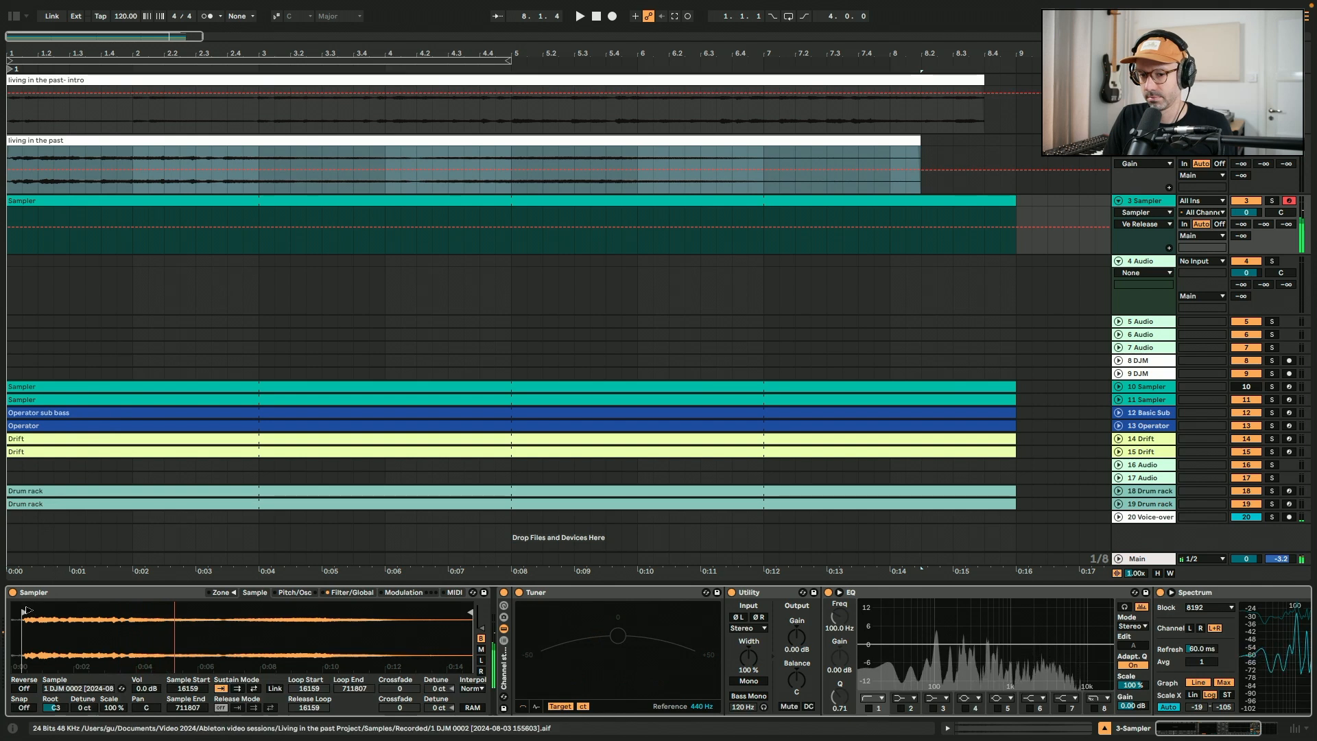
drag(25, 613, 184, 614)
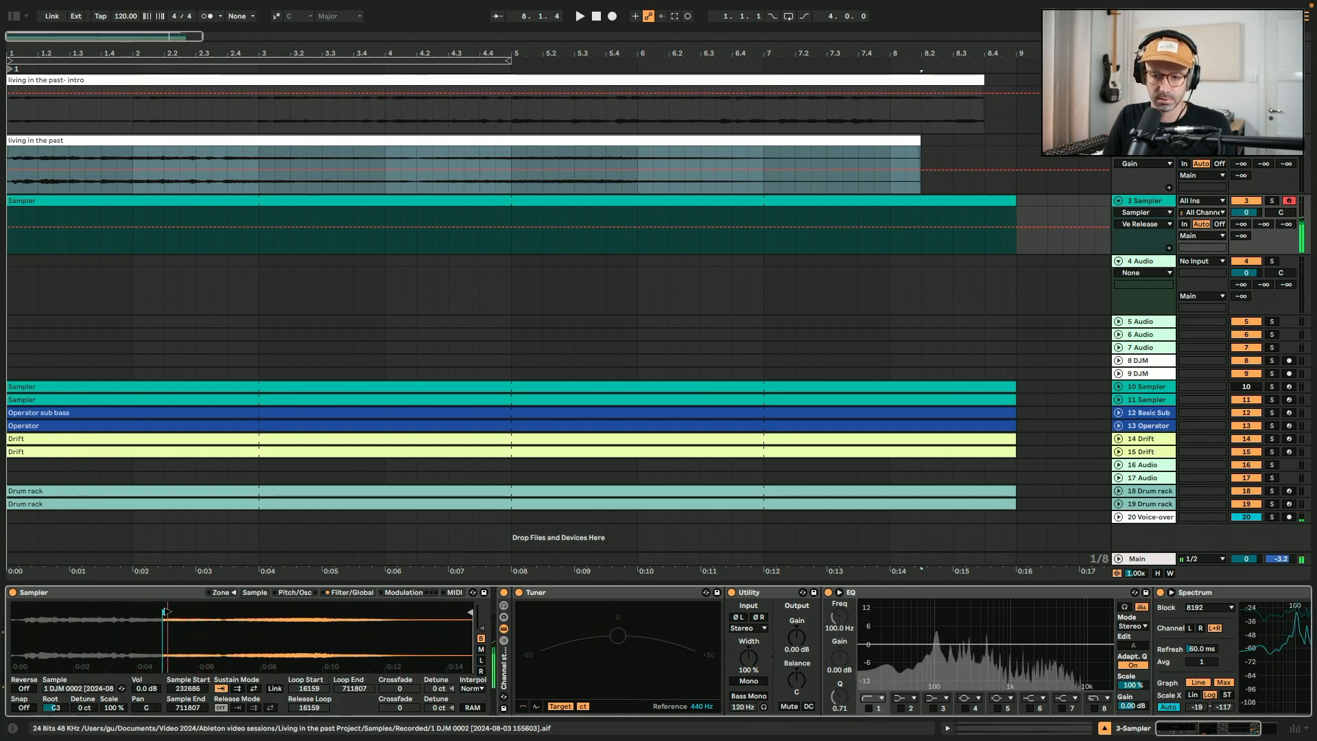
drag(165, 611, 244, 610)
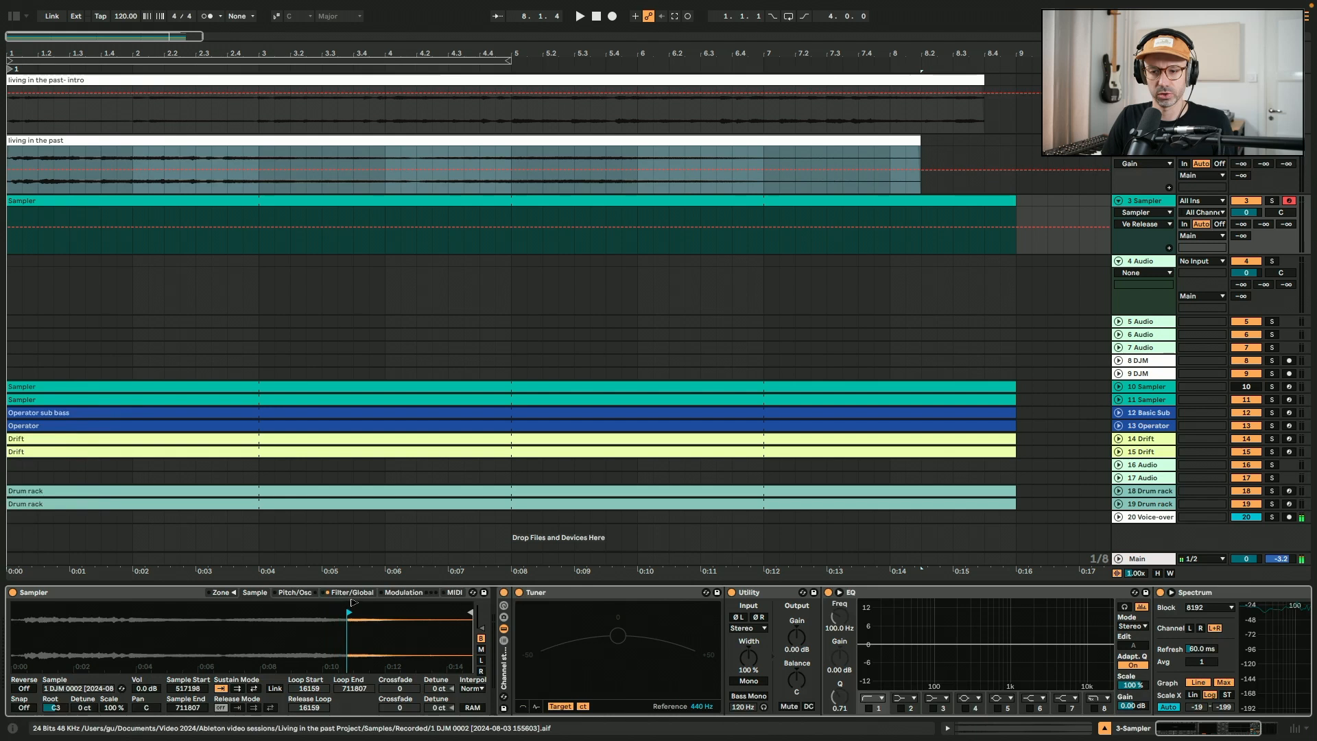
mouse_move(247, 610)
mouse_down()
mouse_move(351, 609)
mouse_move(246, 609)
mouse_up()
drag(470, 611, 304, 622)
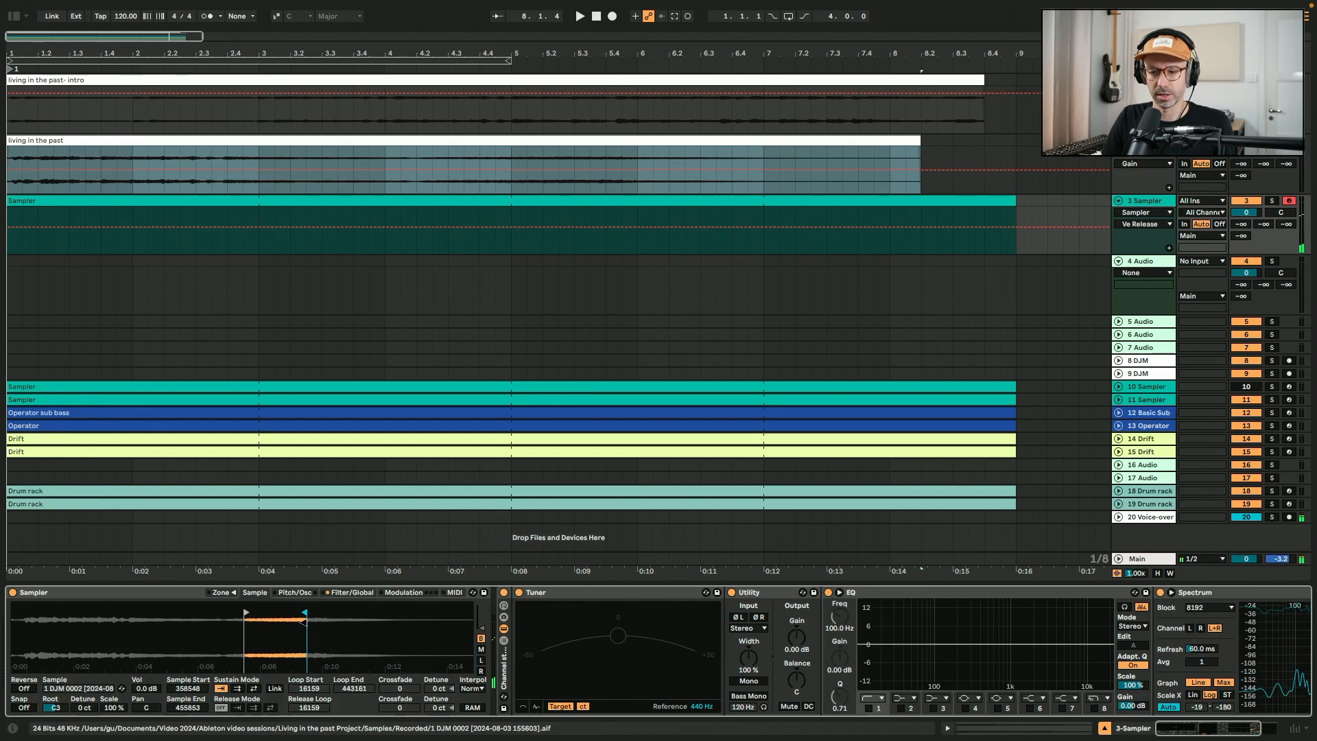
Enable a back-and-forth sustain loop from about 378900 to 451600 with a crossfade of about 16900
click(253, 689)
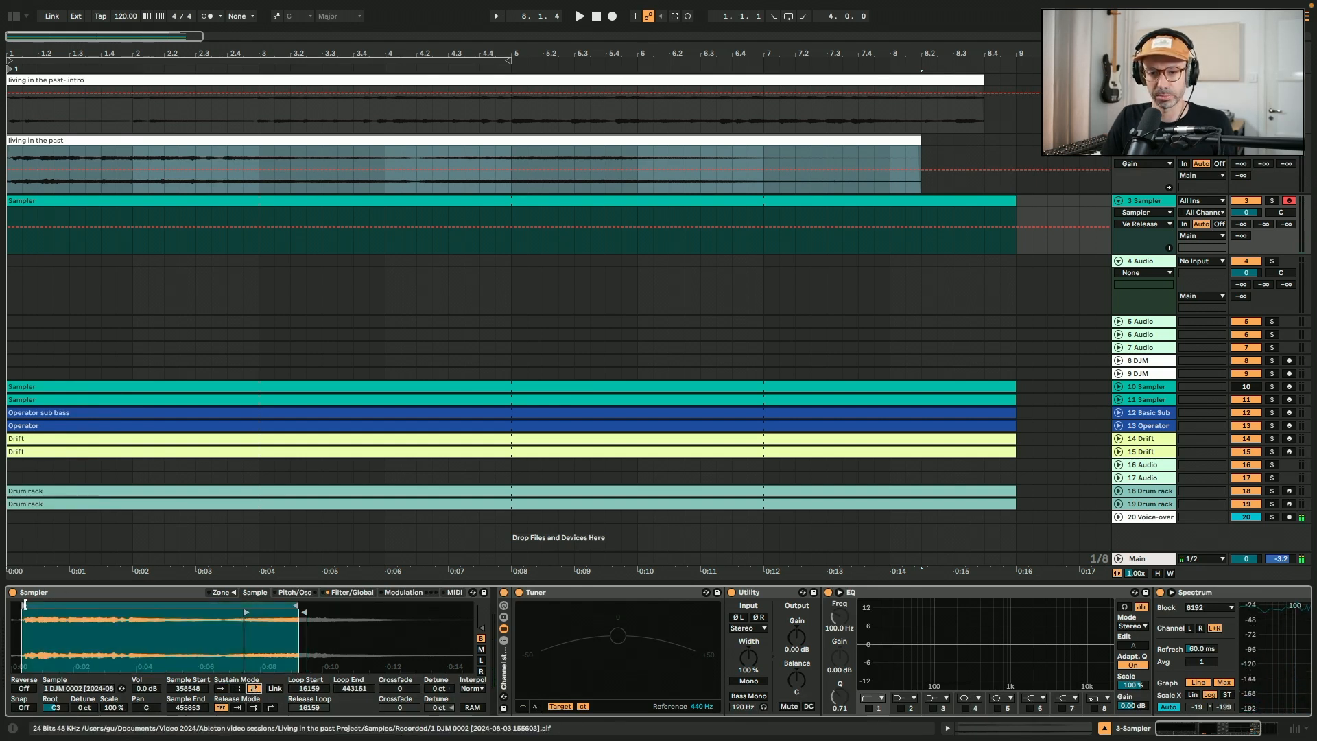
drag(45, 603, 273, 602)
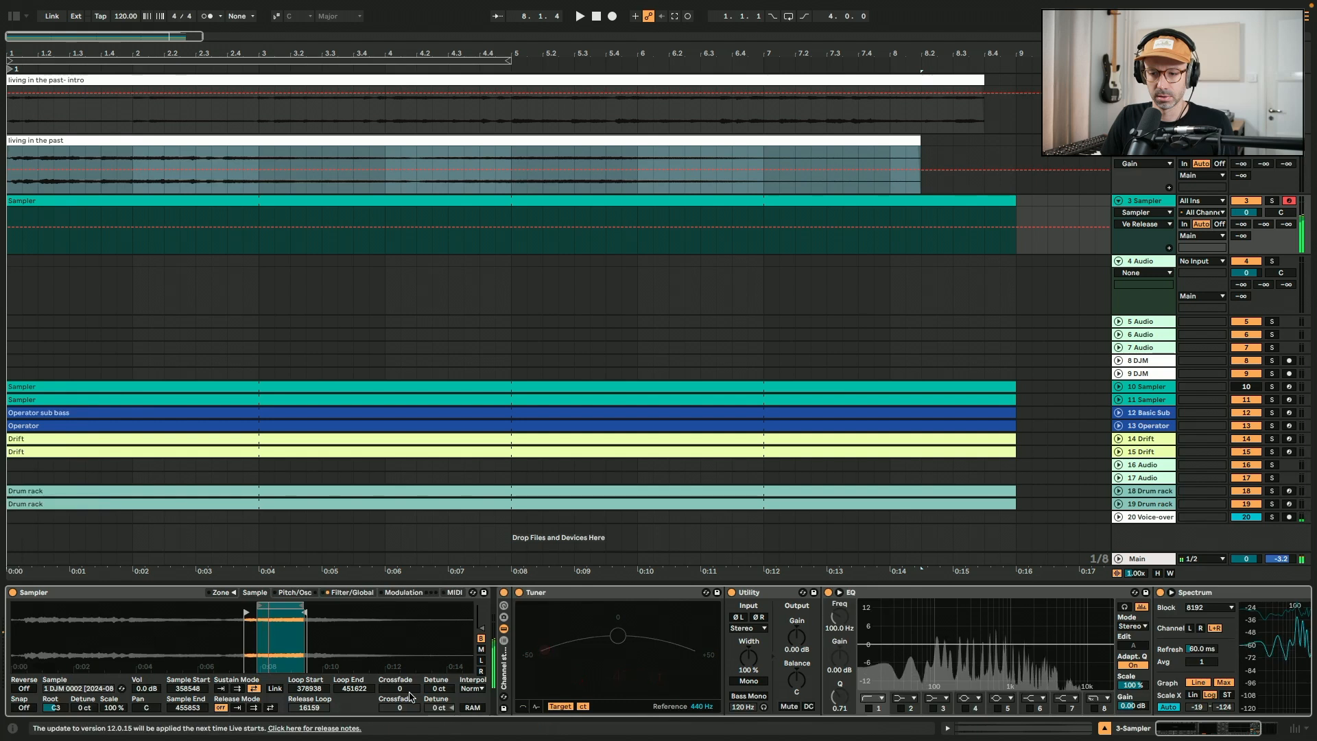
drag(400, 688, 399, 665)
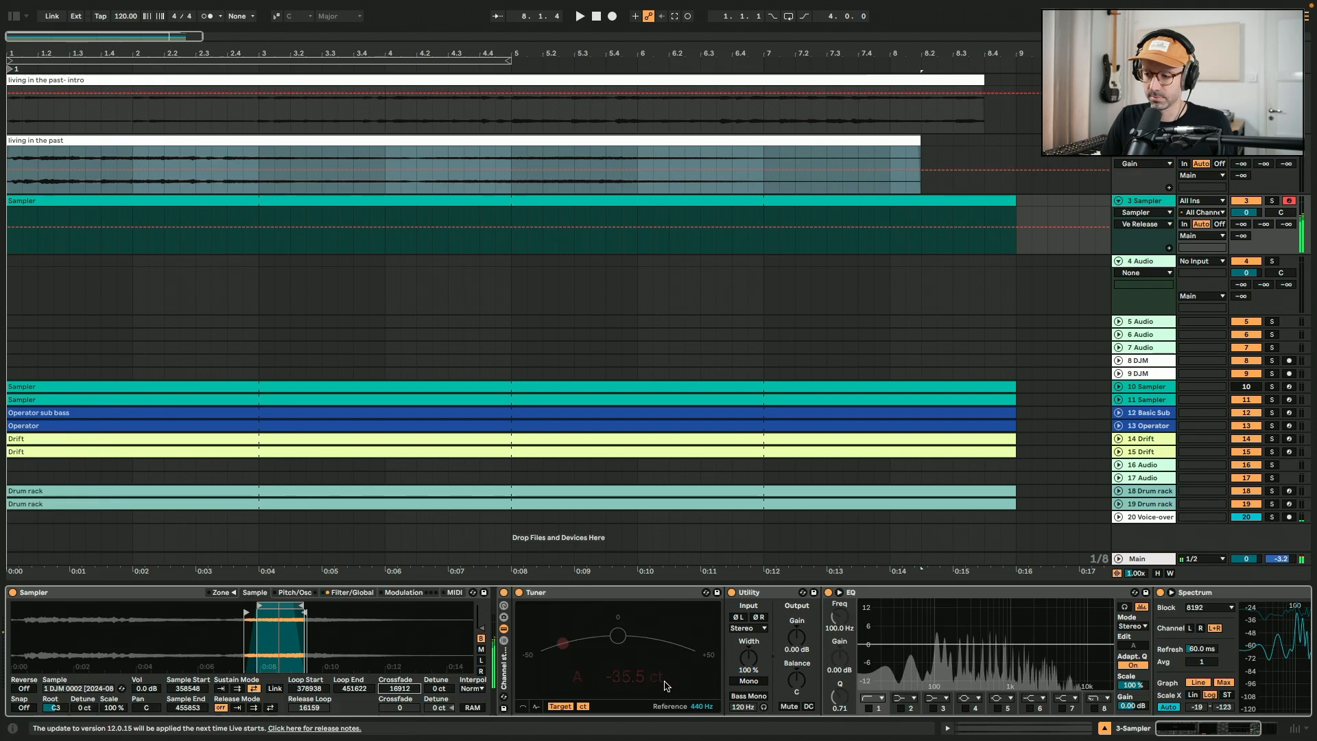
Switch the Utility to mono and enable the EQ's first filter as a 100 Hz low cut
click(748, 680)
click(869, 708)
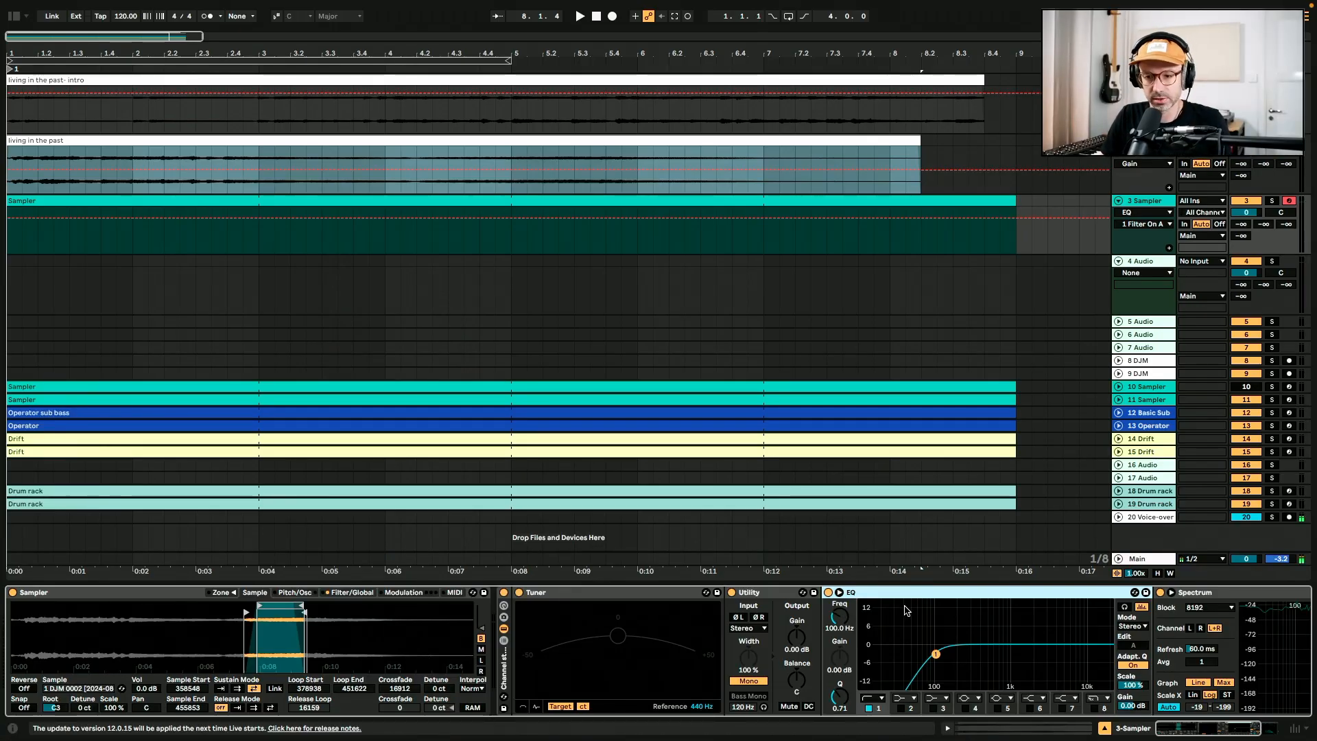
Shift the sample and loop region toward the end of the recording, starting at about 518300 with the loop ending at about 583800
drag(281, 605, 332, 613)
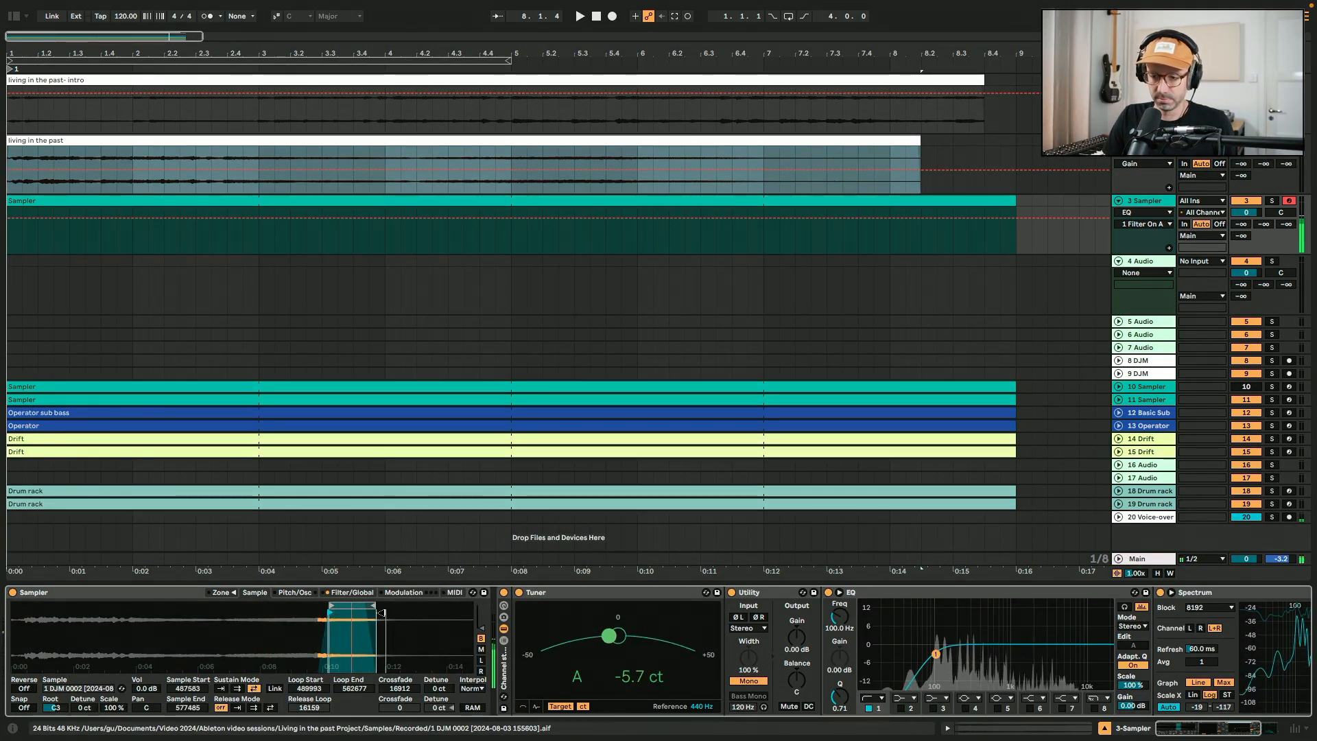
drag(362, 606, 372, 606)
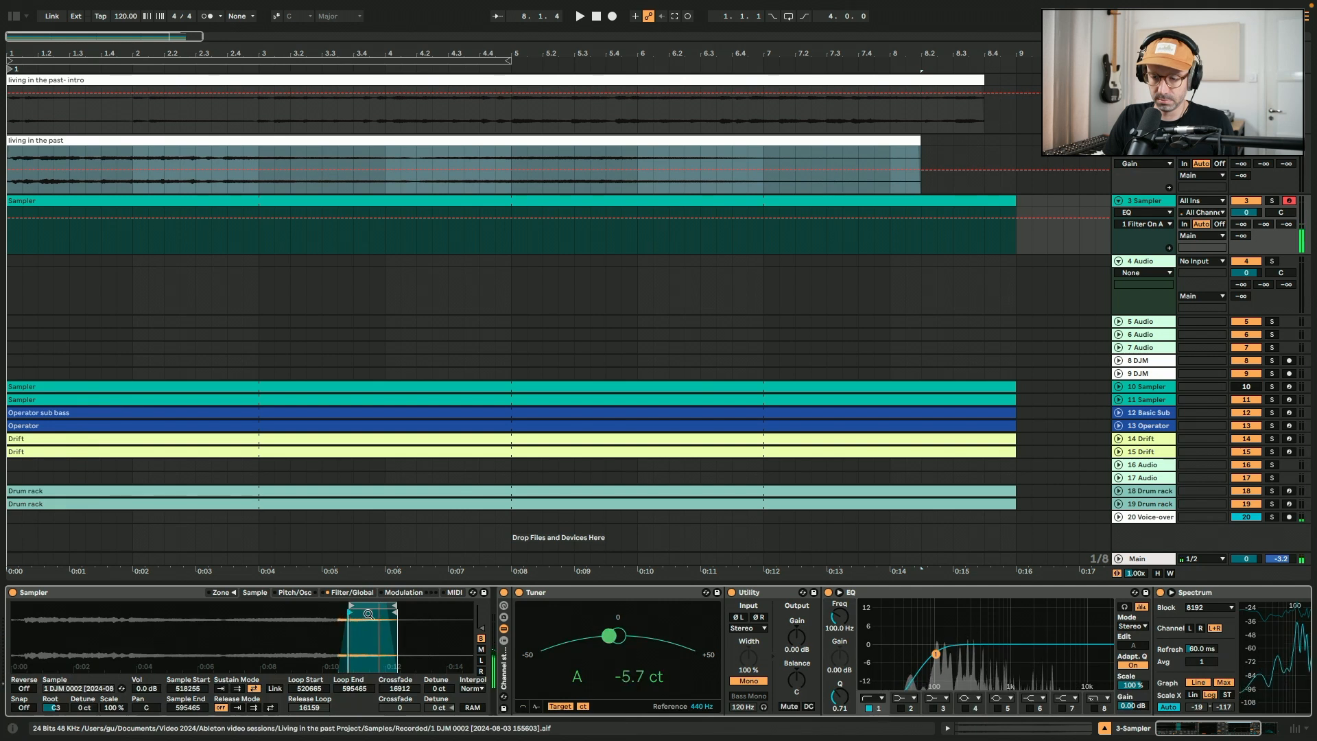
drag(395, 606, 389, 606)
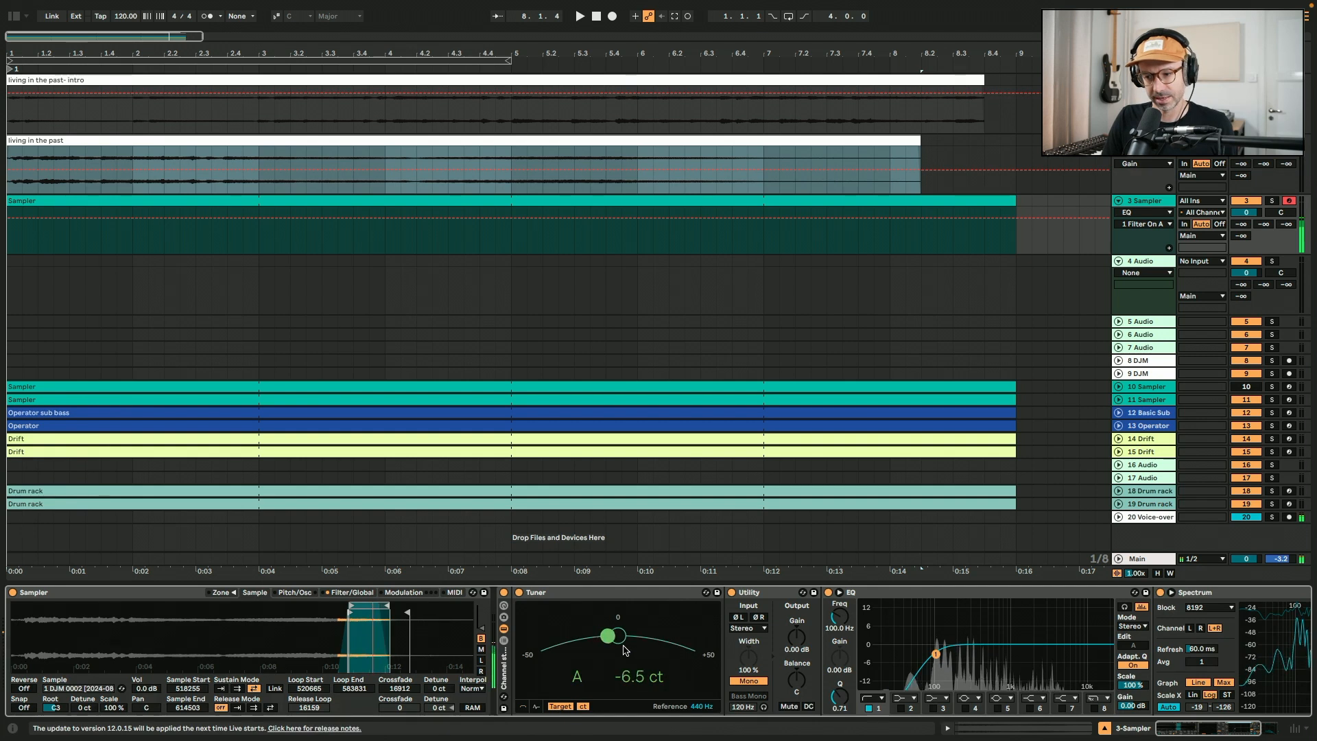
Set the sample's root key to A2 with +9 ct detune, and refine the sustain loop crossfade to about 19000
click(55, 707)
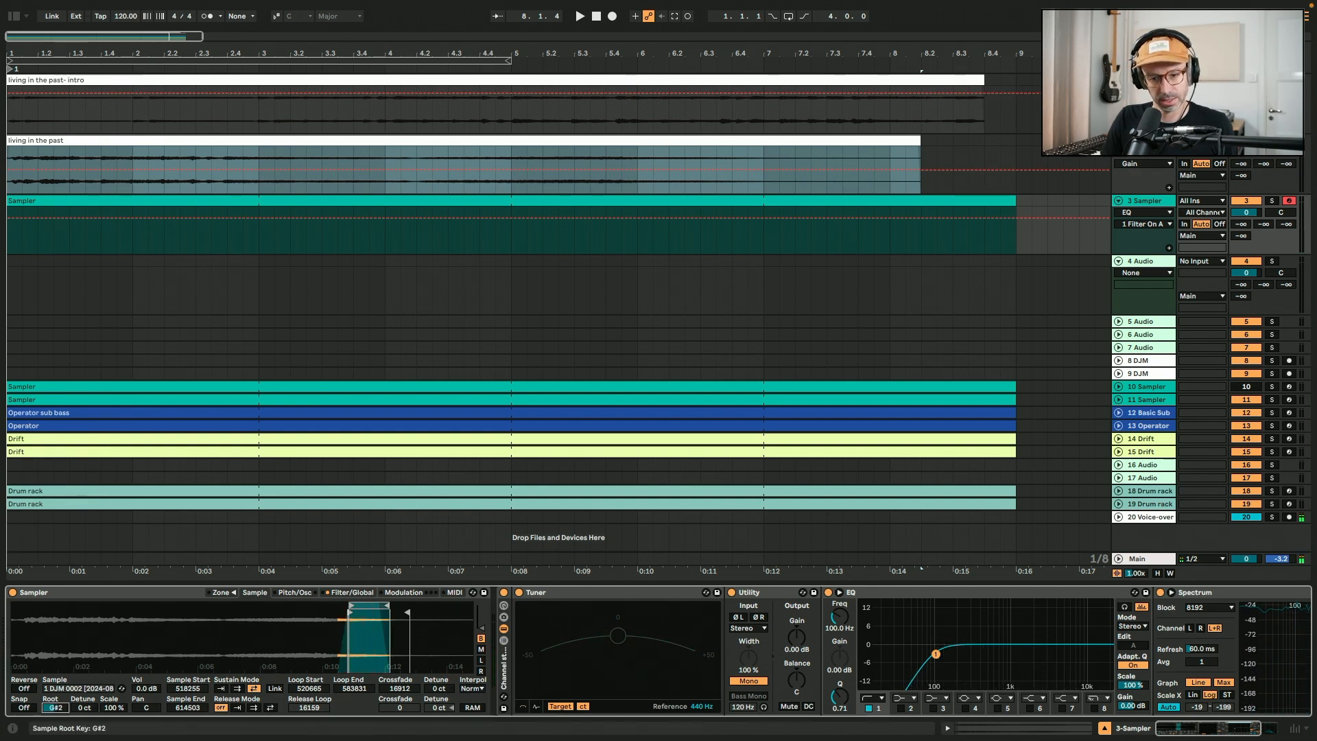
click(84, 707)
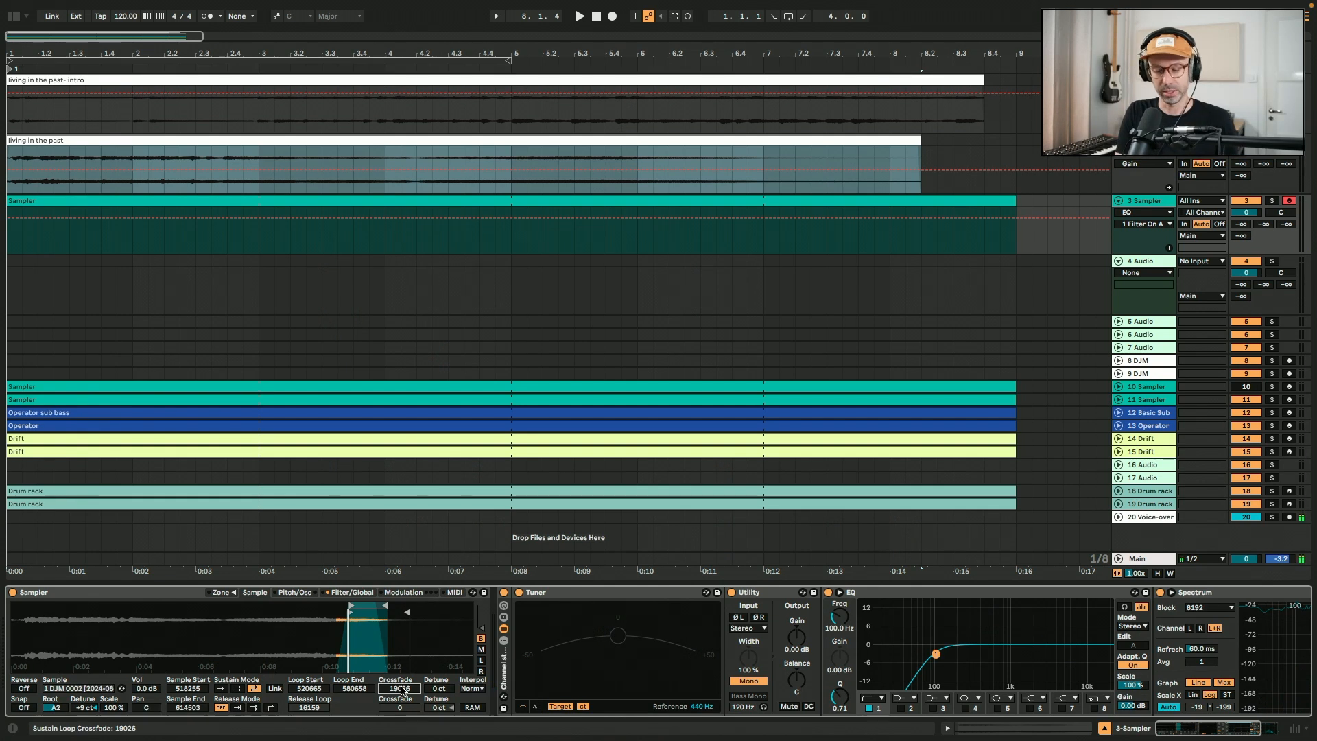
Add a Delay after the EQ with both synced times at 2, right offset -6.8 %, and filter 1.89 kHz with width 3.62
click(17, 19)
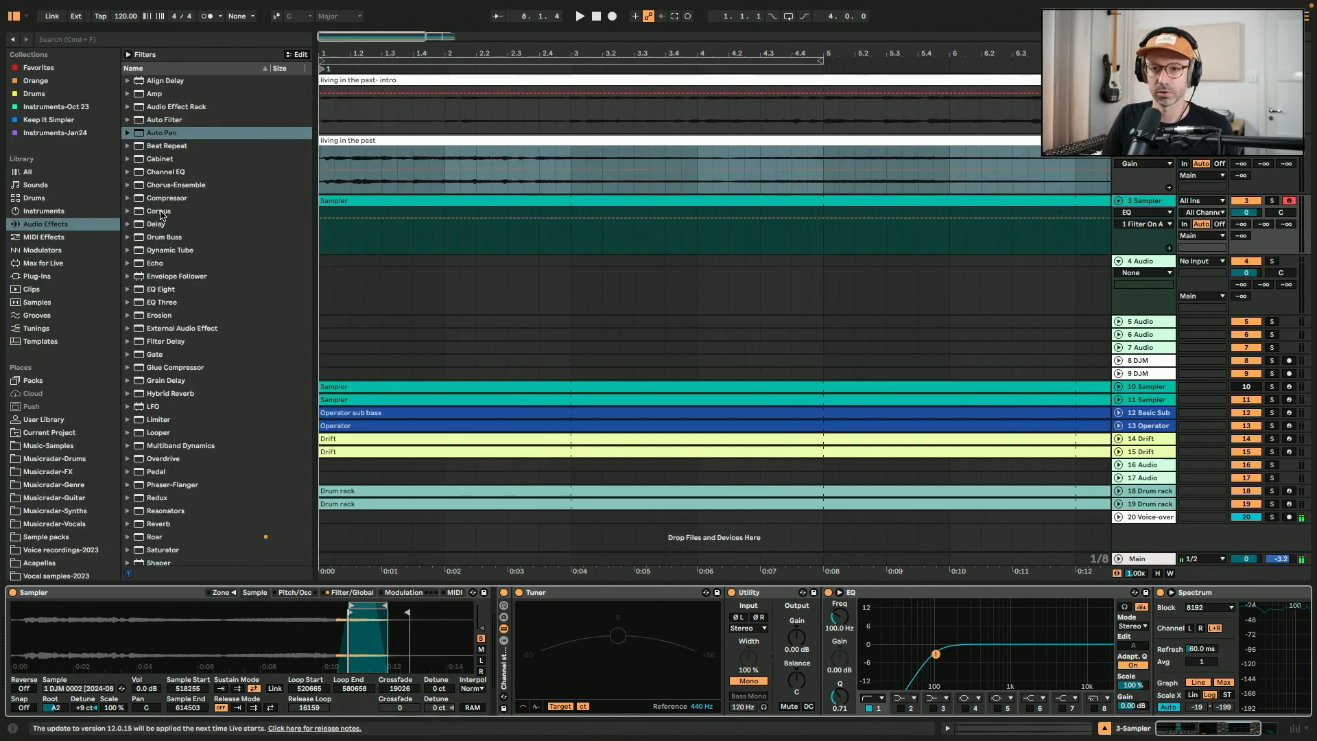
drag(155, 224, 1173, 644)
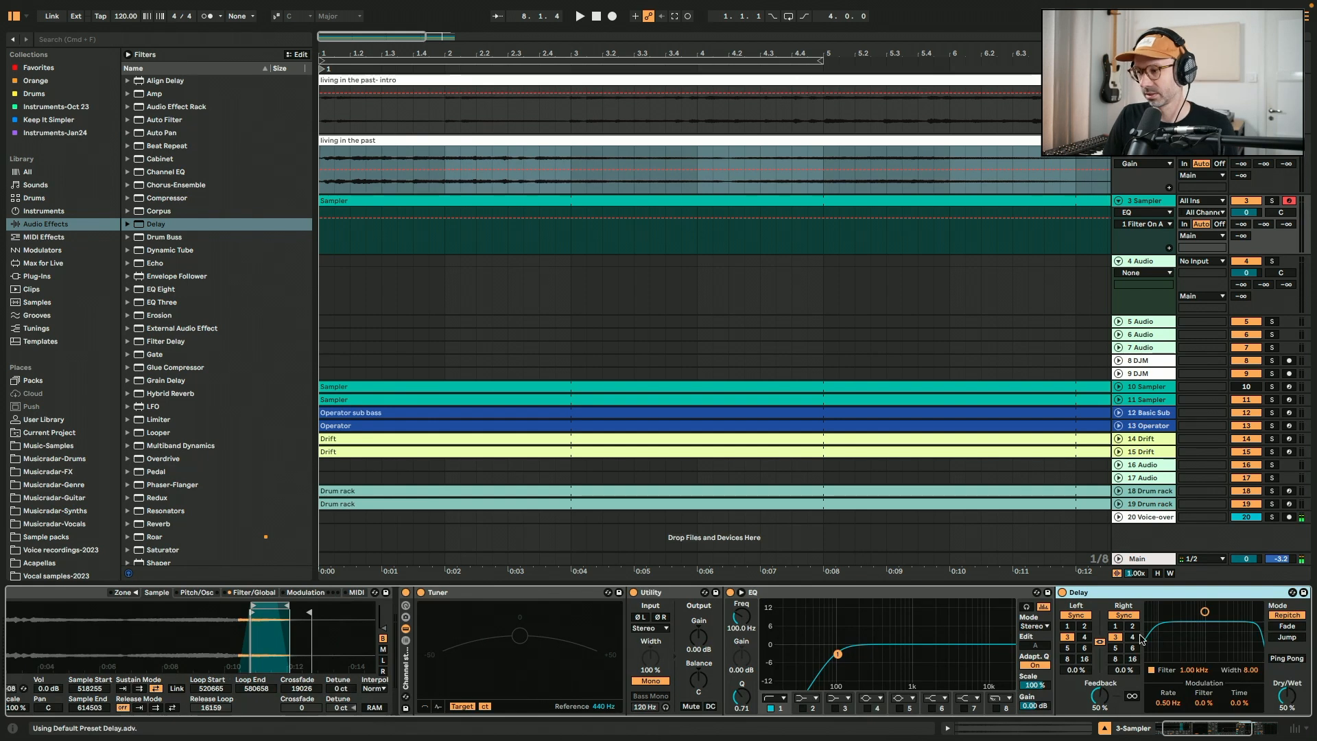
click(1132, 625)
drag(1252, 670, 1130, 675)
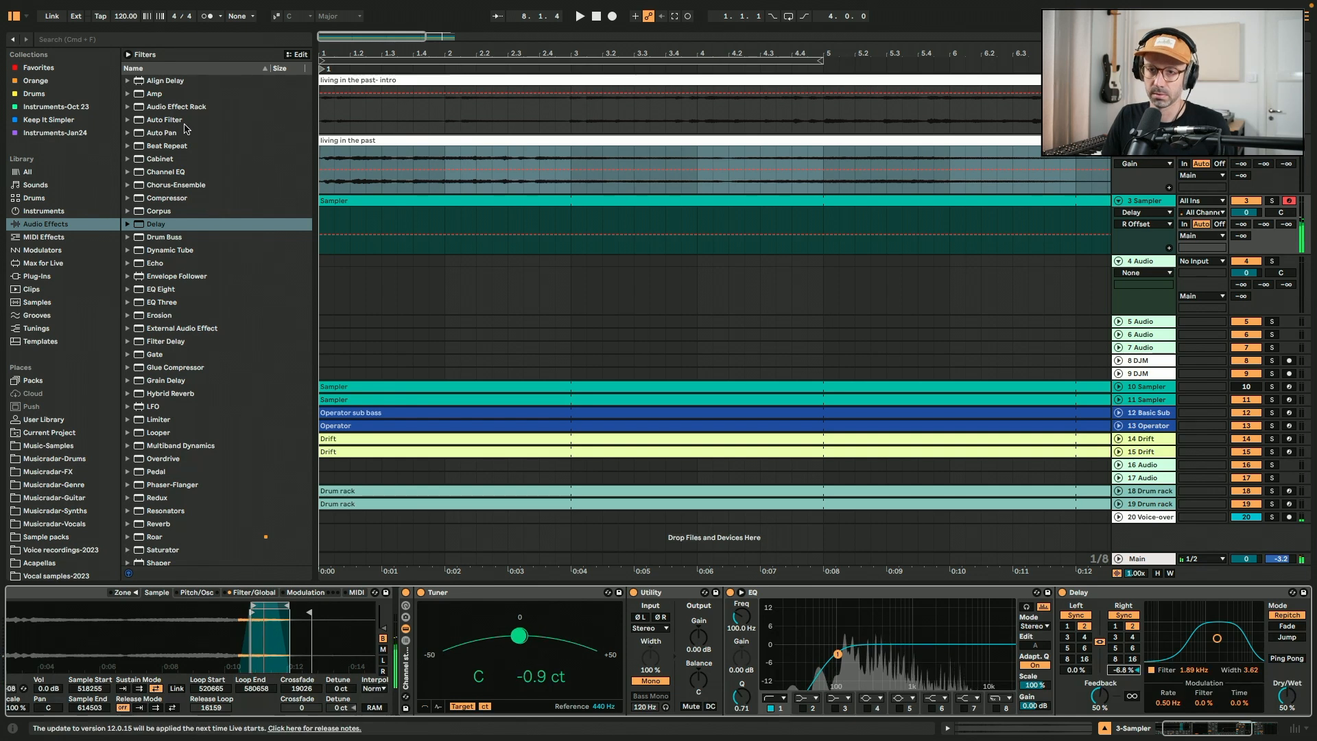
Add an Auto Pan after the Delay with the amount at 37.3 % and the rate at 0.34 Hz
key(Up)
key(Up)
key(Up)
key(Up)
key(Up)
key(Up)
key(Up)
key(Return)
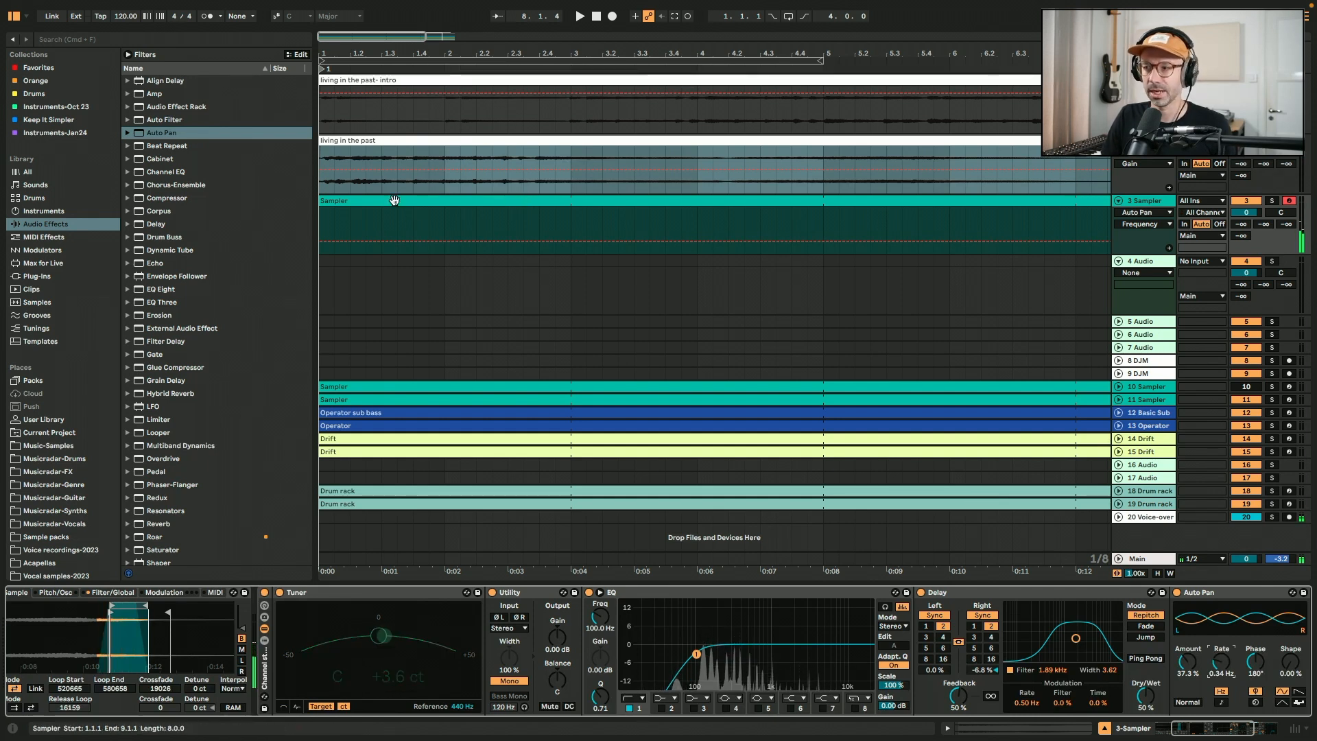
In track 3's Sampler clip, add a three-beat C3 note at the start followed by a one-beat A2 note
double_click(464, 224)
double_click(191, 415)
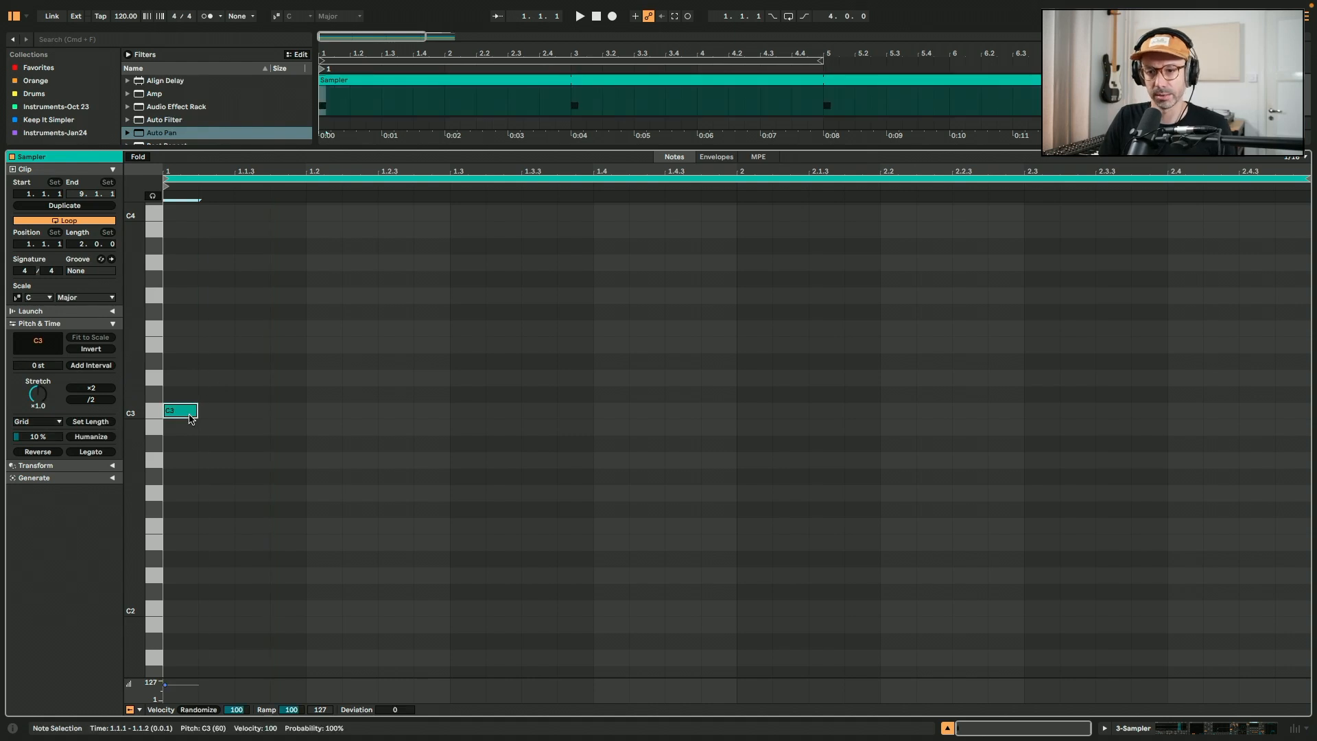
drag(197, 418, 594, 411)
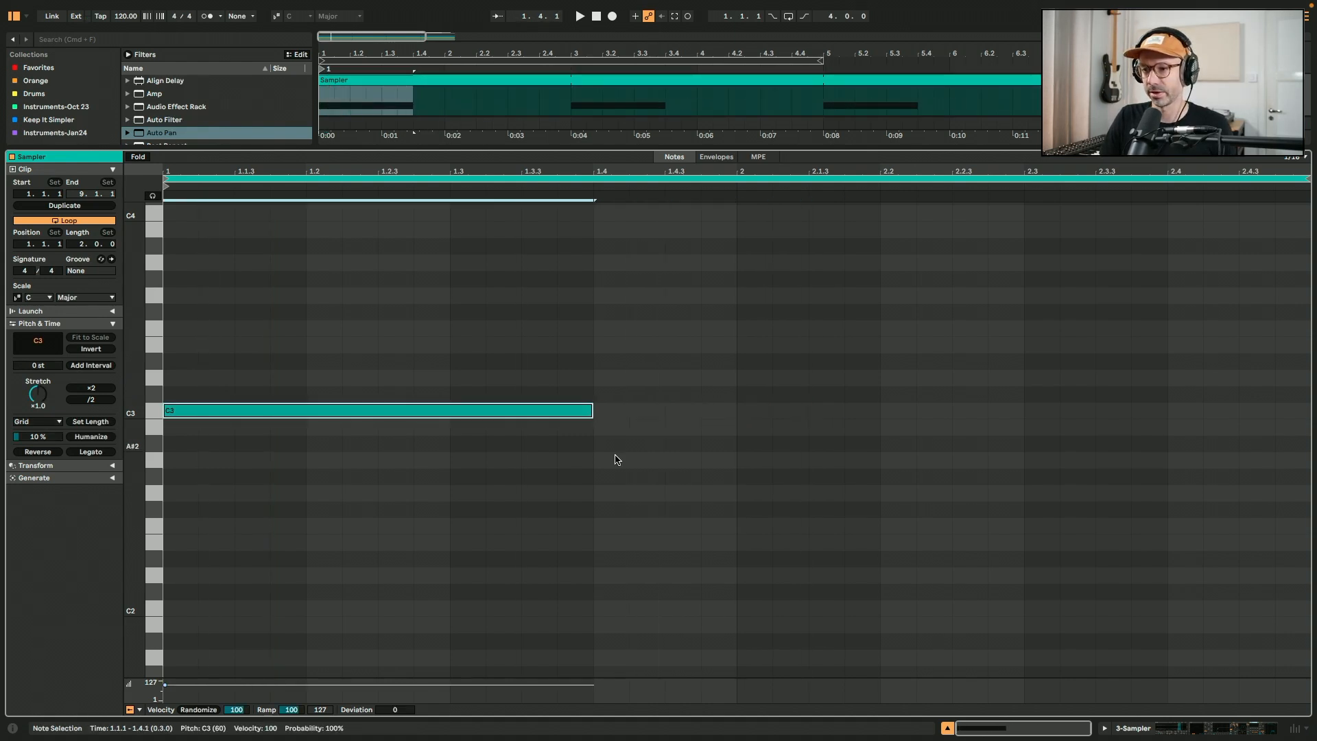
double_click(619, 460)
drag(627, 461, 736, 460)
Lower the A2 note's velocity to 81 and fill the second bar with two-beat E3 and D3 notes
scroll(724, 498, down, 4)
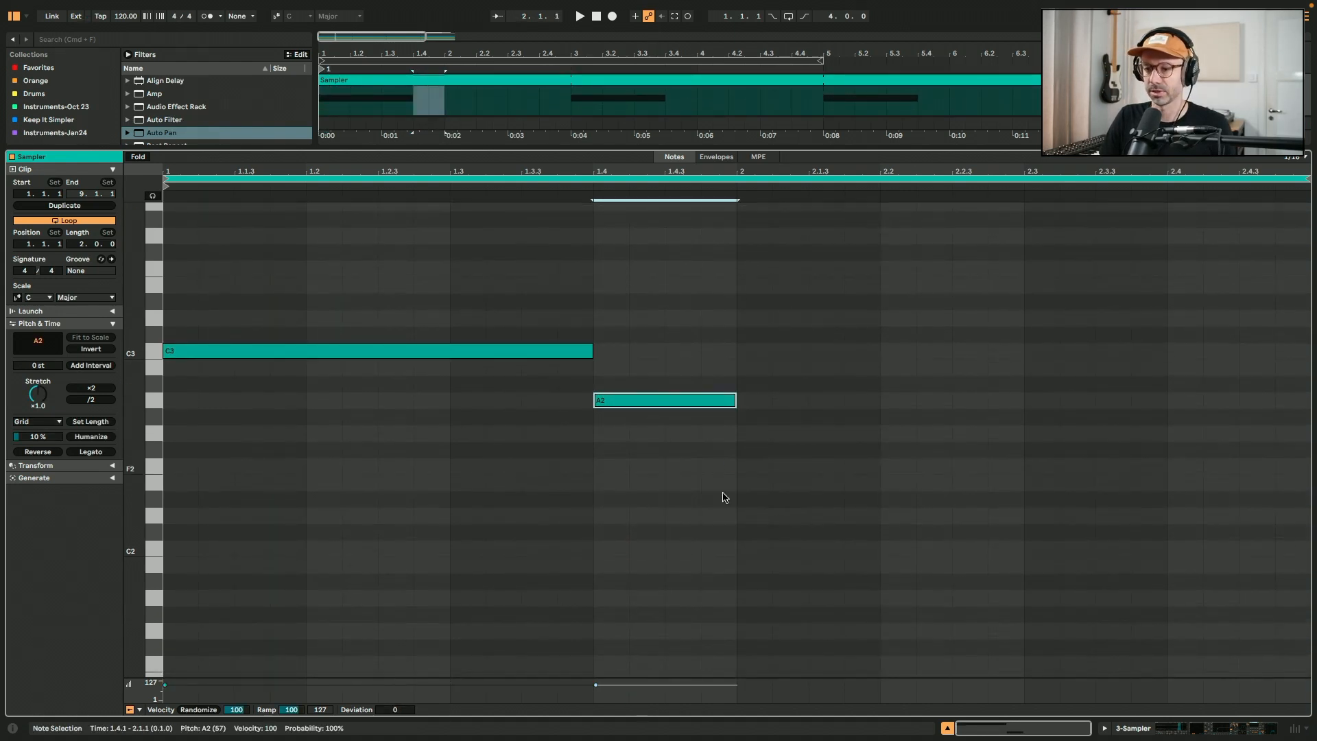
mouse_move(580, 679)
mouse_down()
mouse_move(572, 633)
mouse_move(609, 660)
mouse_move(597, 644)
mouse_up()
mouse_move(744, 284)
mouse_down()
mouse_move(1058, 288)
mouse_move(1061, 338)
mouse_move(1056, 317)
mouse_up()
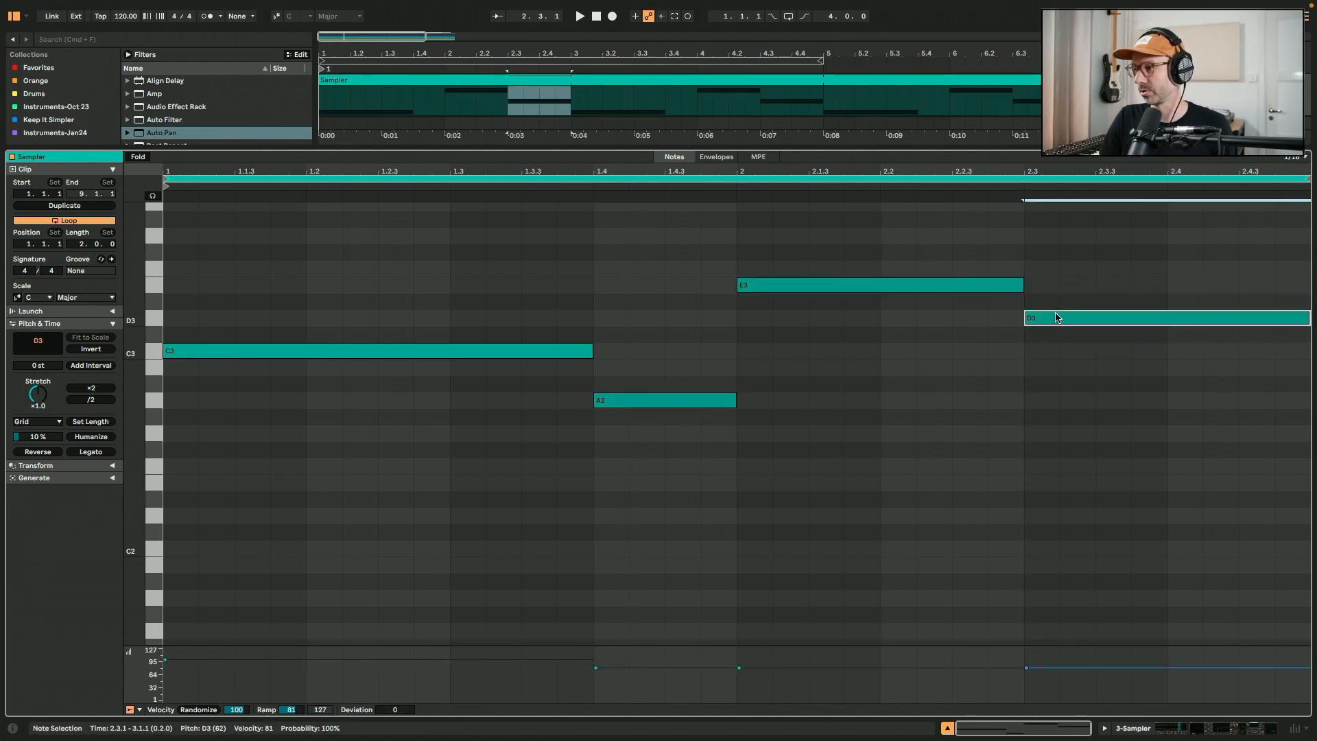
Enable the C Major scale for the clip and show only the notes in that scale
click(17, 297)
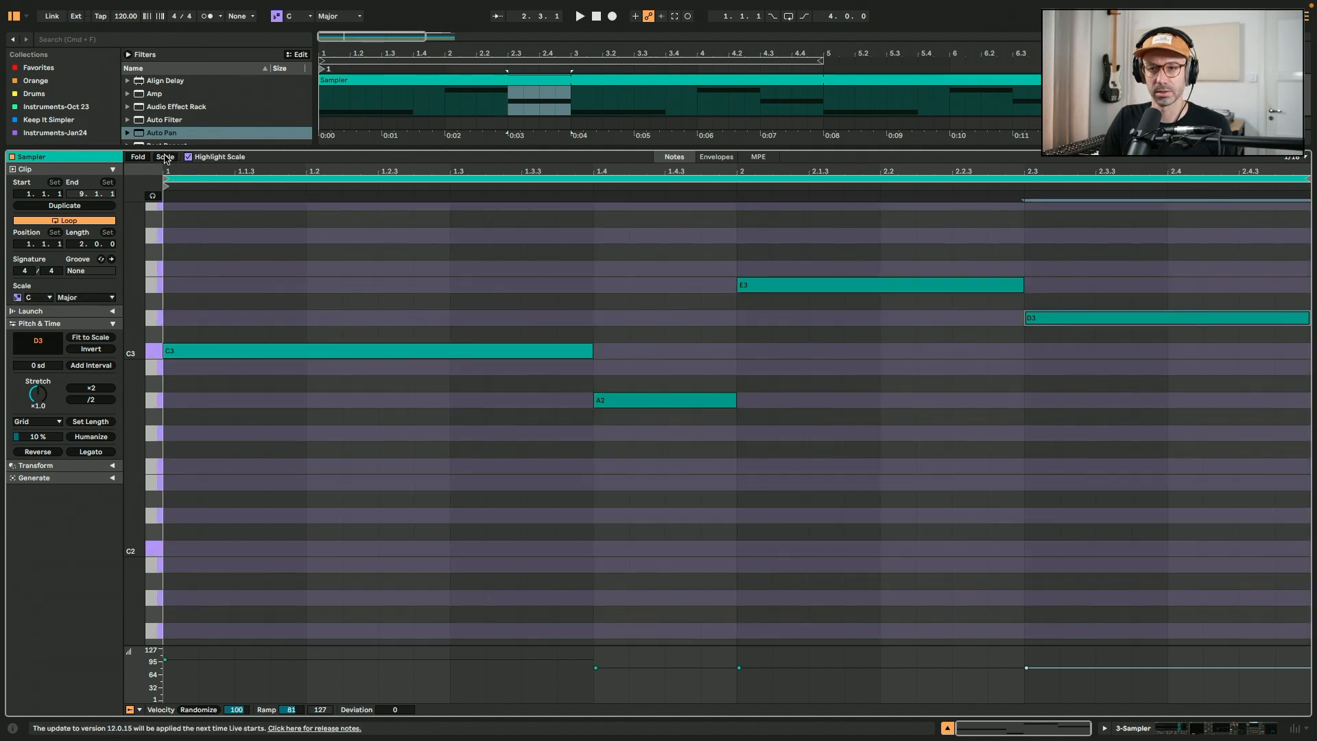
click(164, 159)
Play back the new melody and return from the note editor to the arrangement with the track's devices shown
key(space)
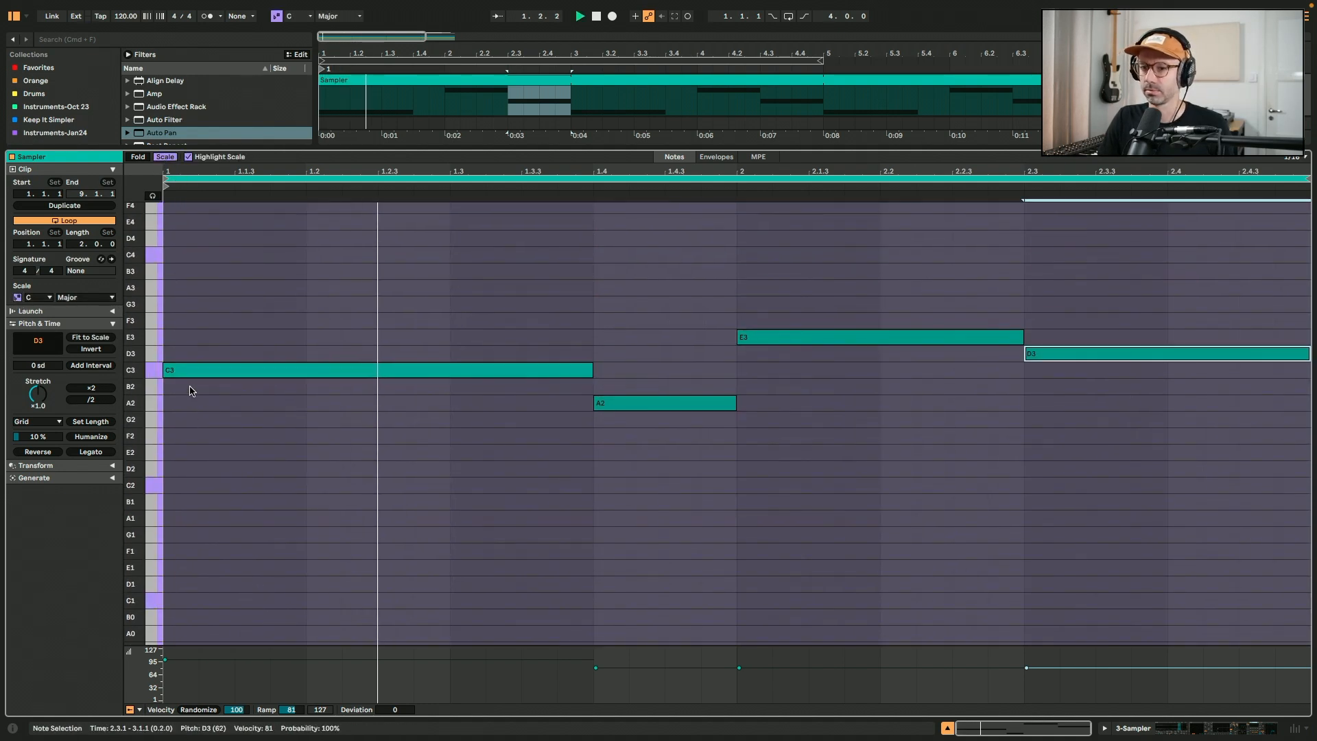
scroll(190, 391, up, 1)
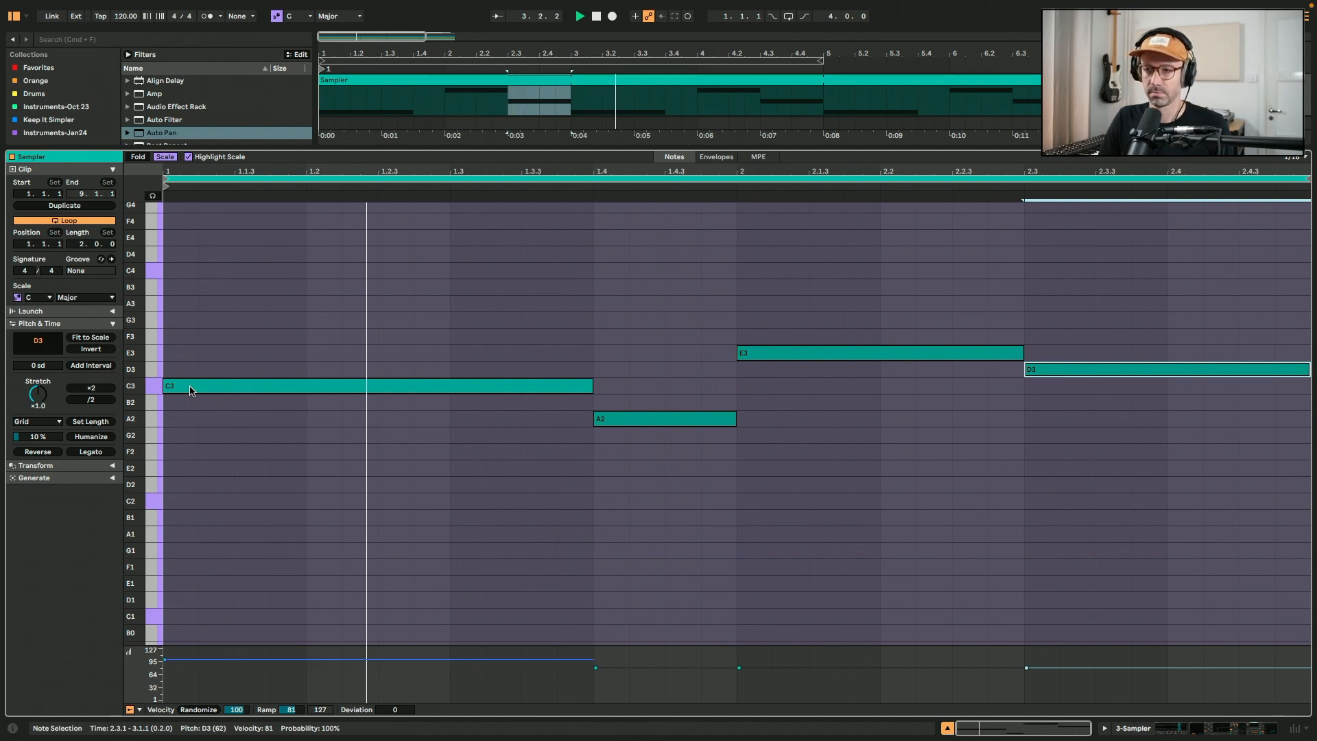
key(Tab)
key(Tab)
key(Tab)
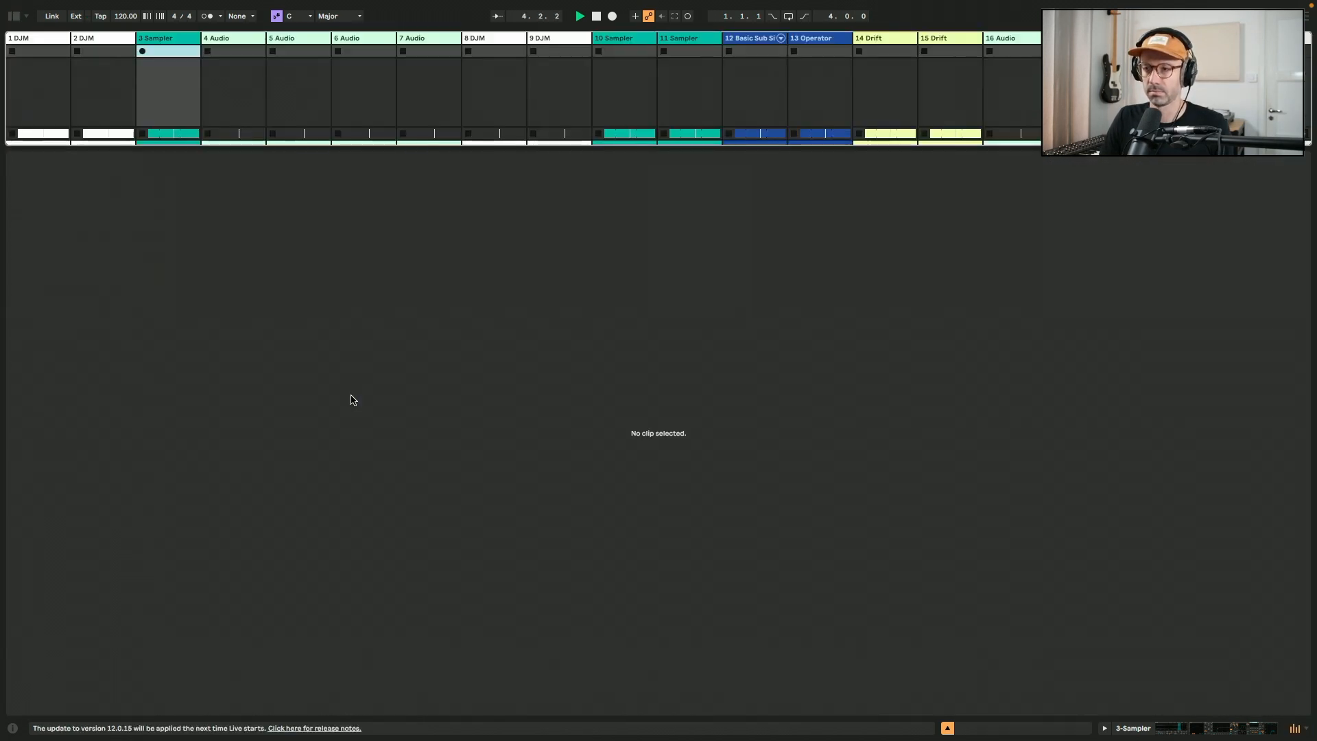
key(Tab)
key(shift+Tab)
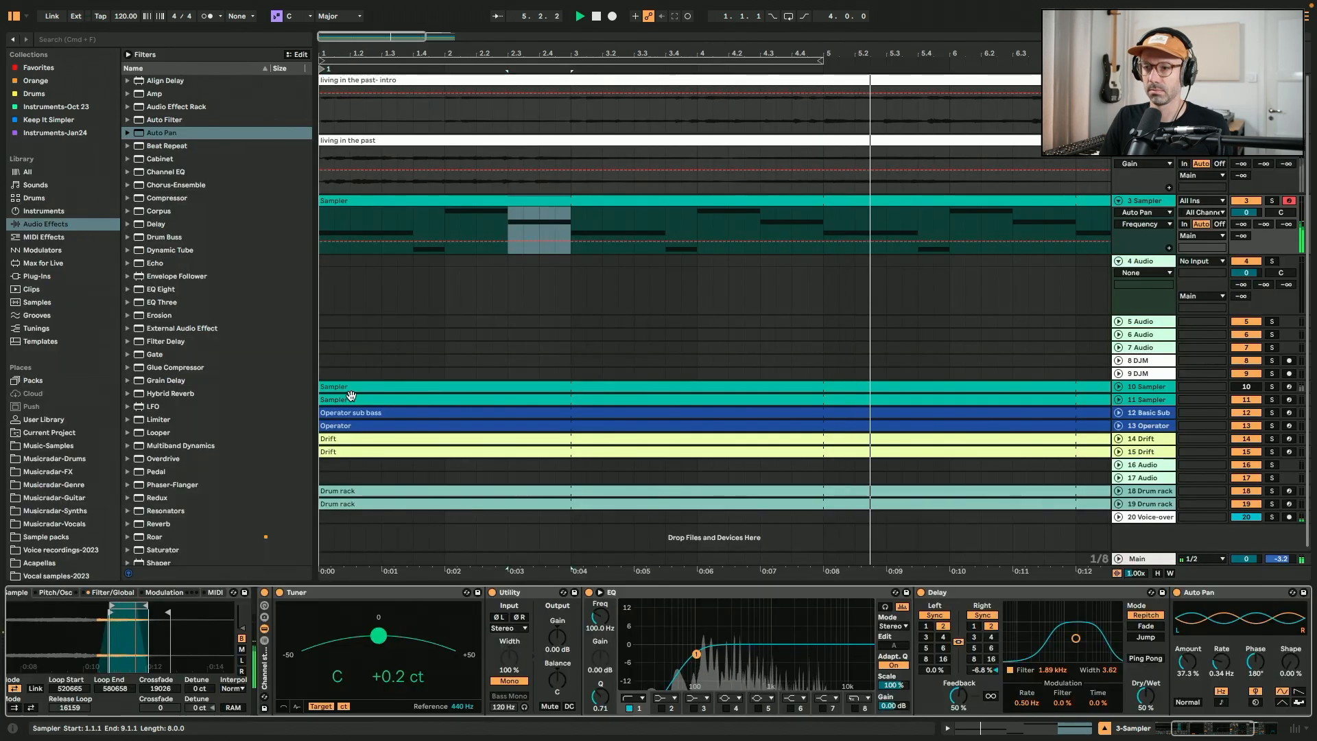
Hide the browser, then turn on arrangement looping and extend the loop to 8 bars
key(super+alt+b)
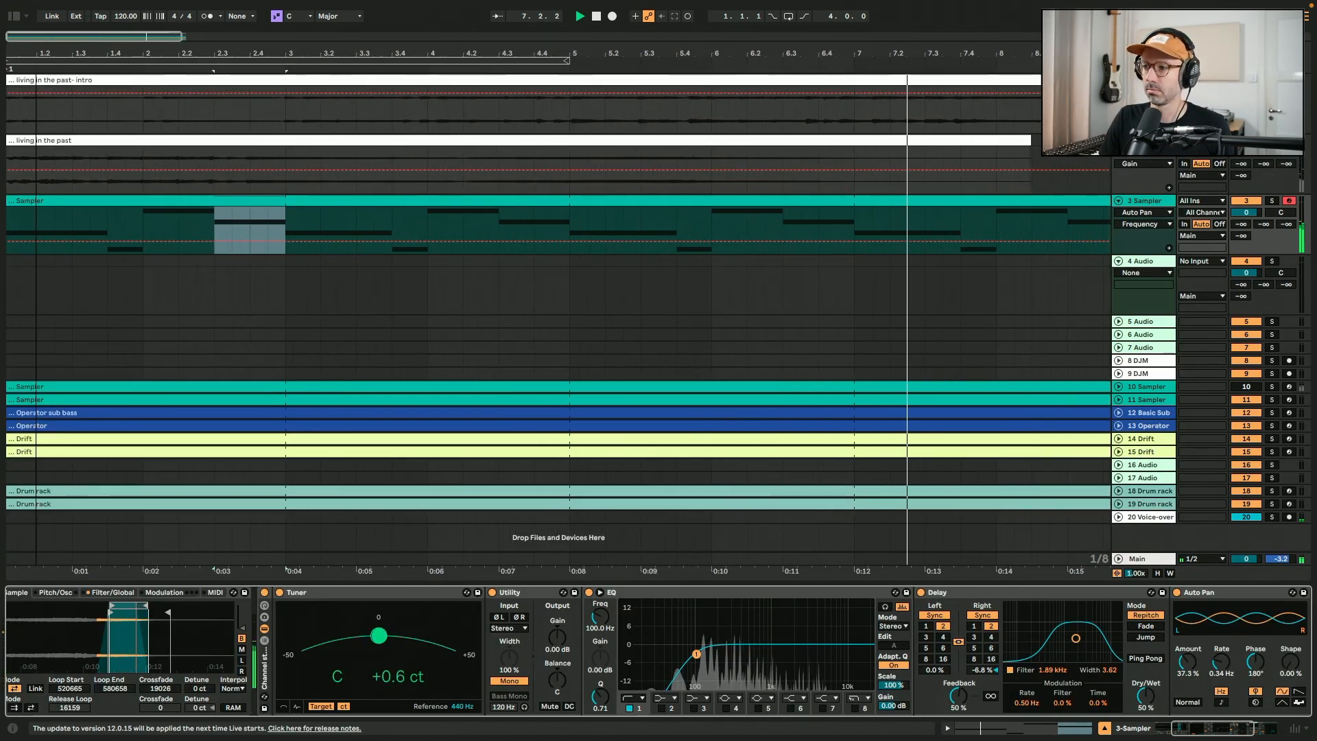
click(788, 16)
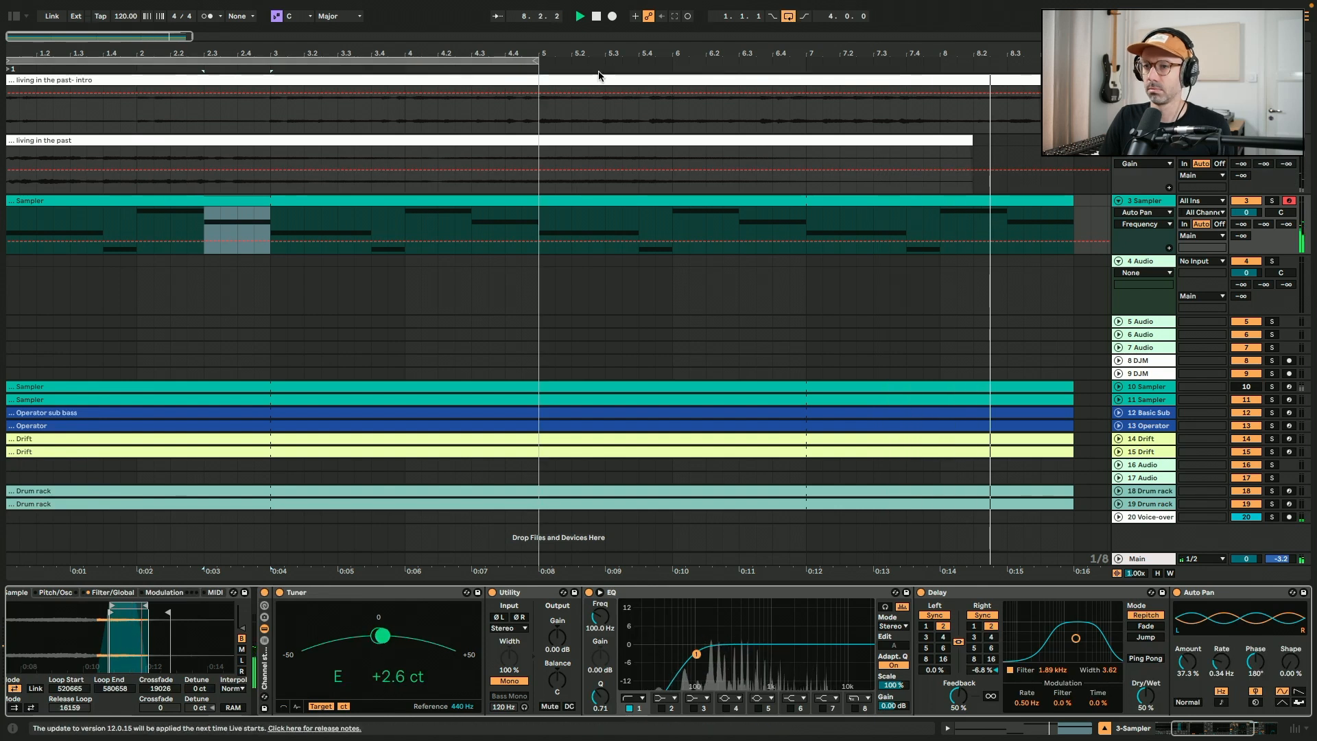
drag(545, 59, 1036, 82)
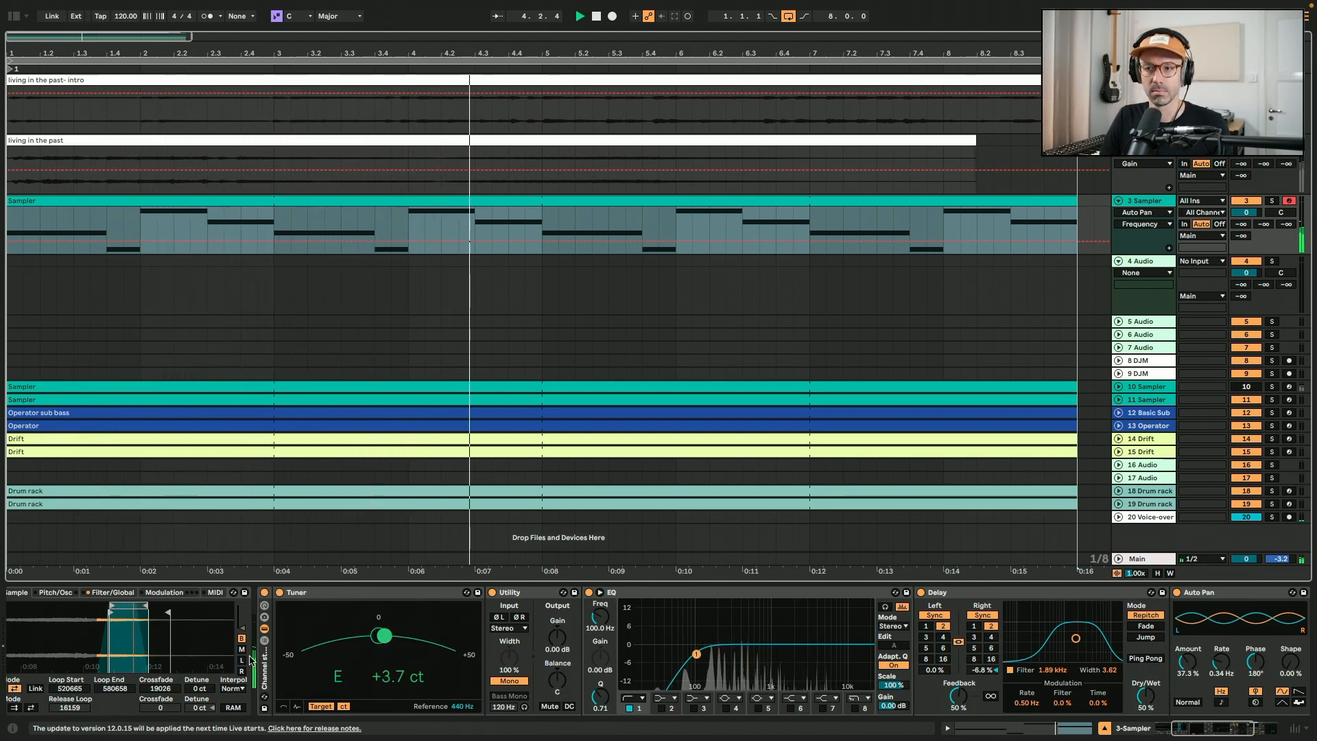
Group the devices from Sampler through Auto Pan into an Instrument Rack, leaving Spectrum outside, and show the rack's macro controls
scroll(251, 660, left, 5)
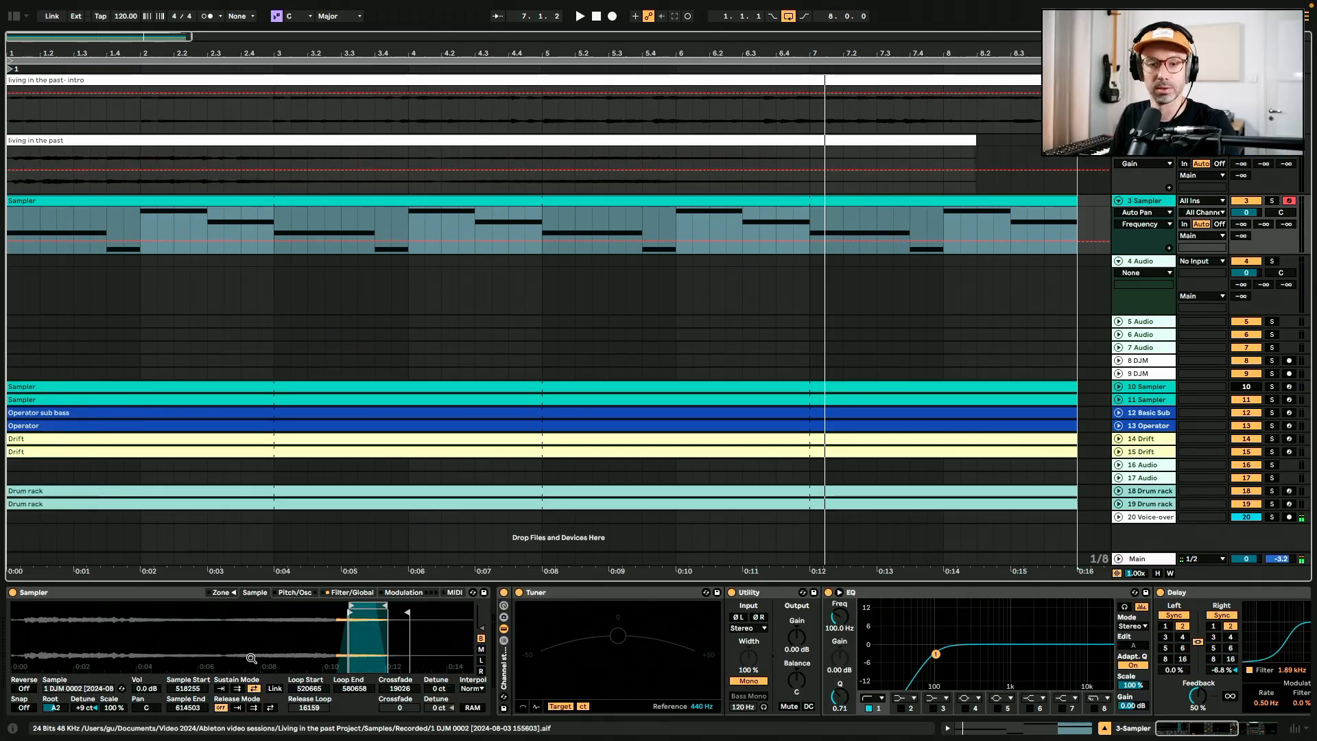
scroll(505, 678, right, 5)
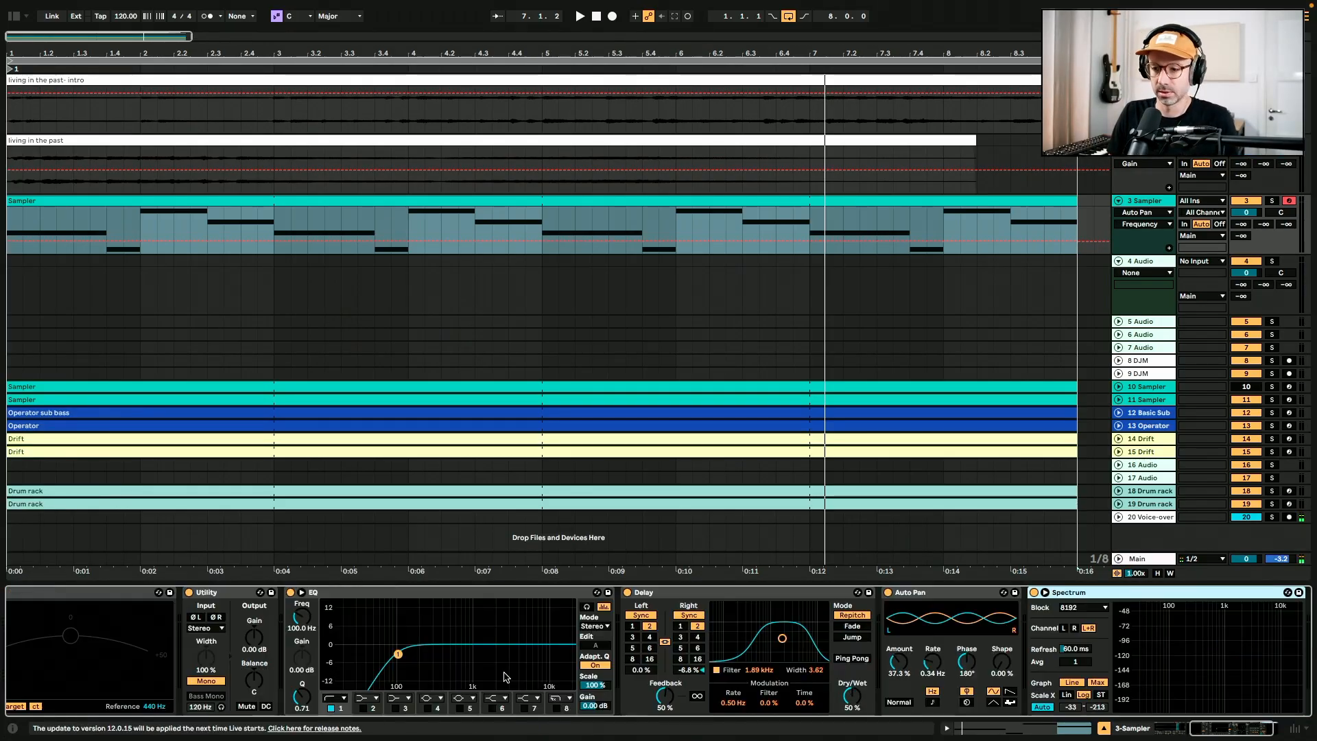
click(944, 597)
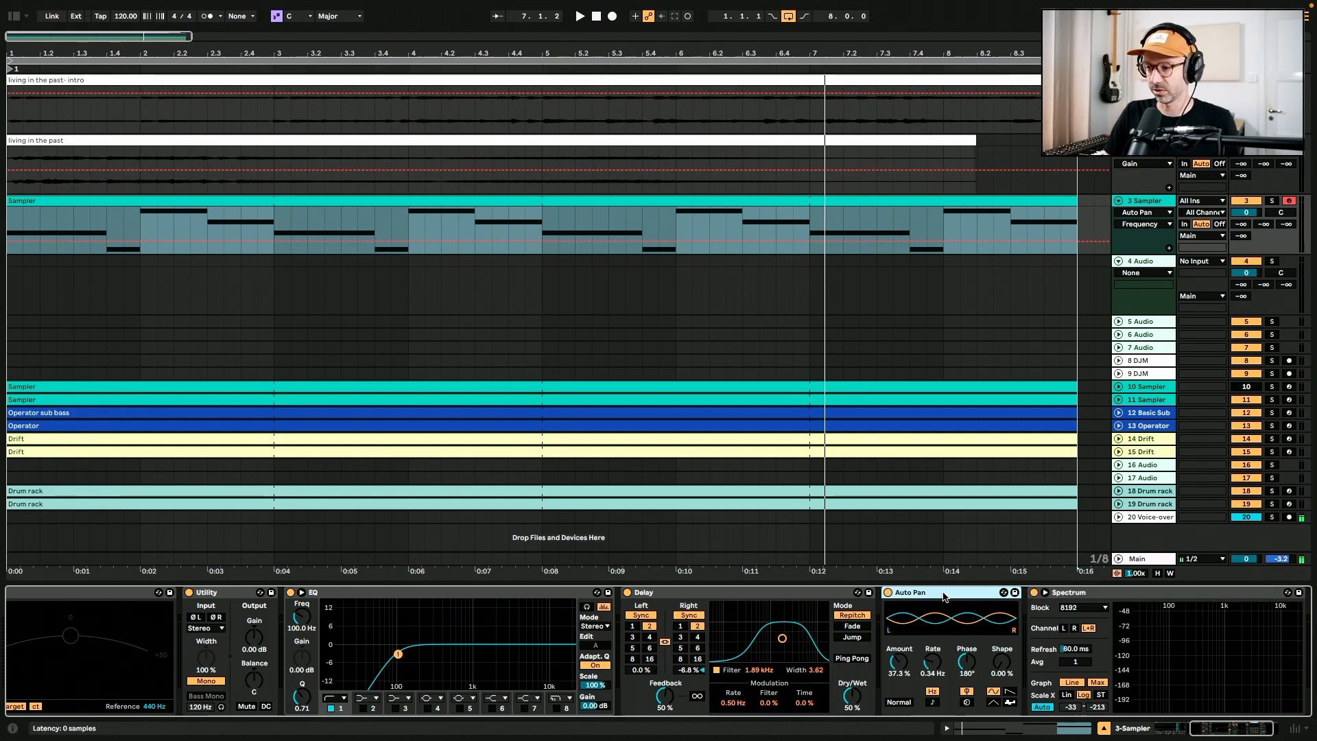
key(shift+Left)
key(shift+Left)
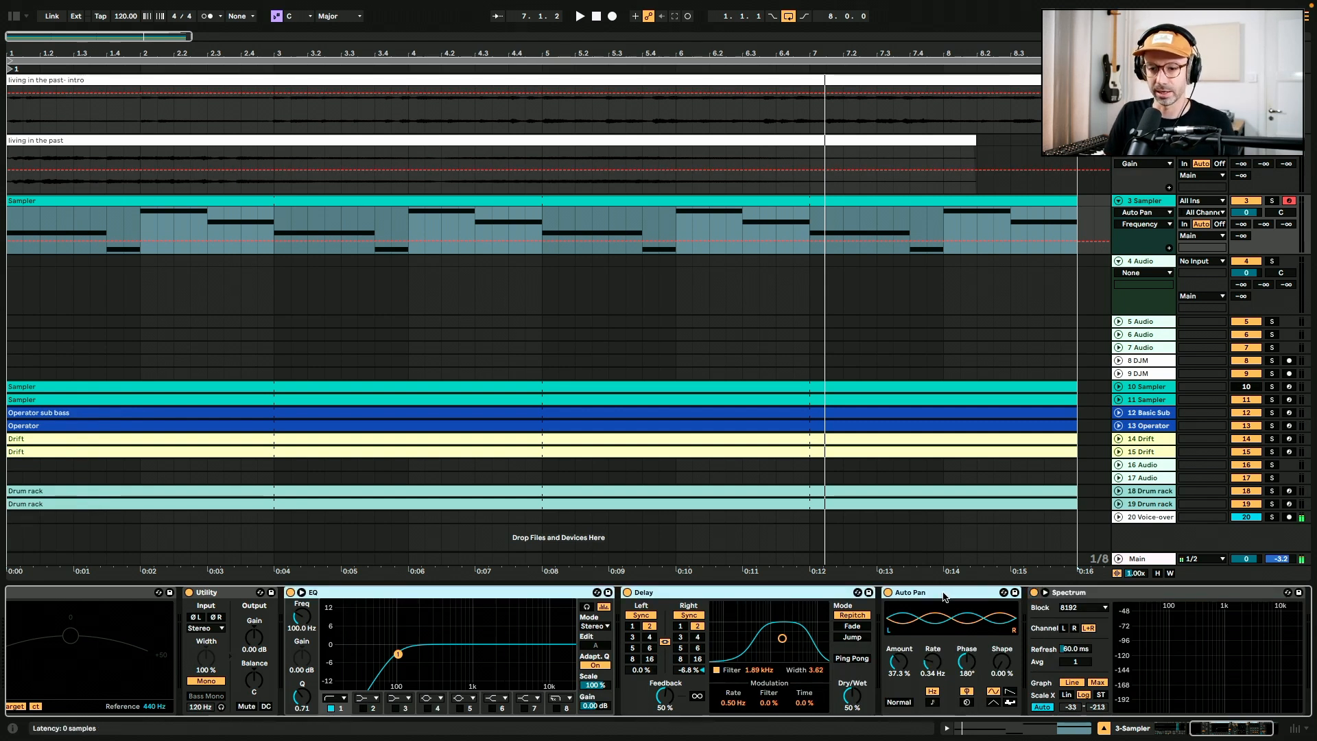
key(shift+Left)
key(shift+Left)
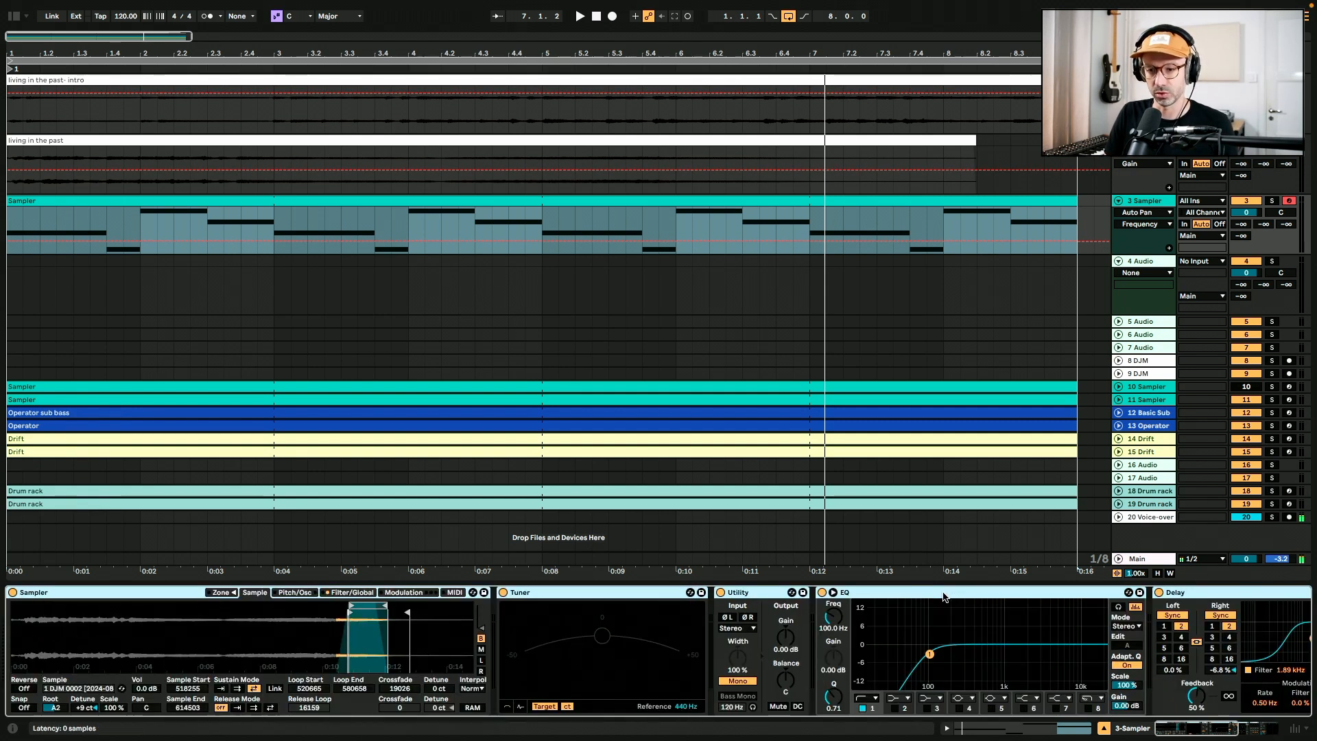
right_click(145, 596)
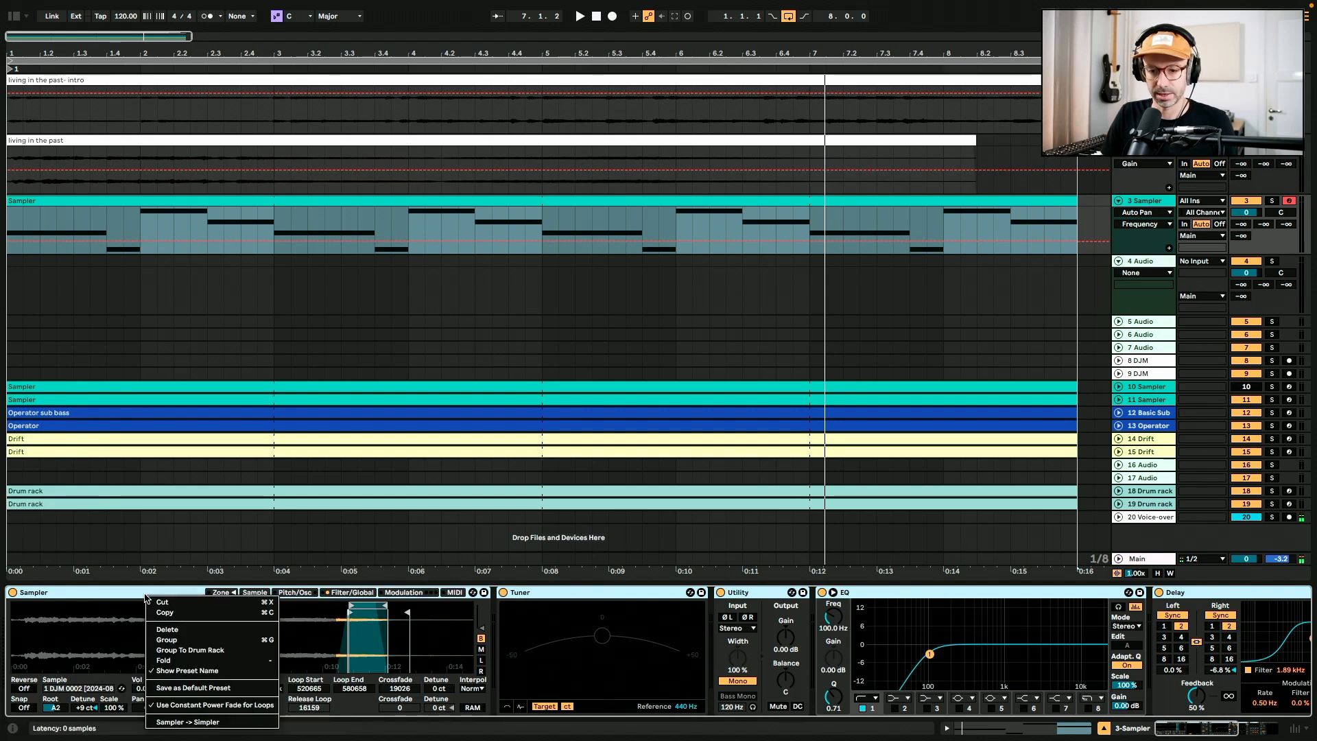
click(204, 641)
click(13, 612)
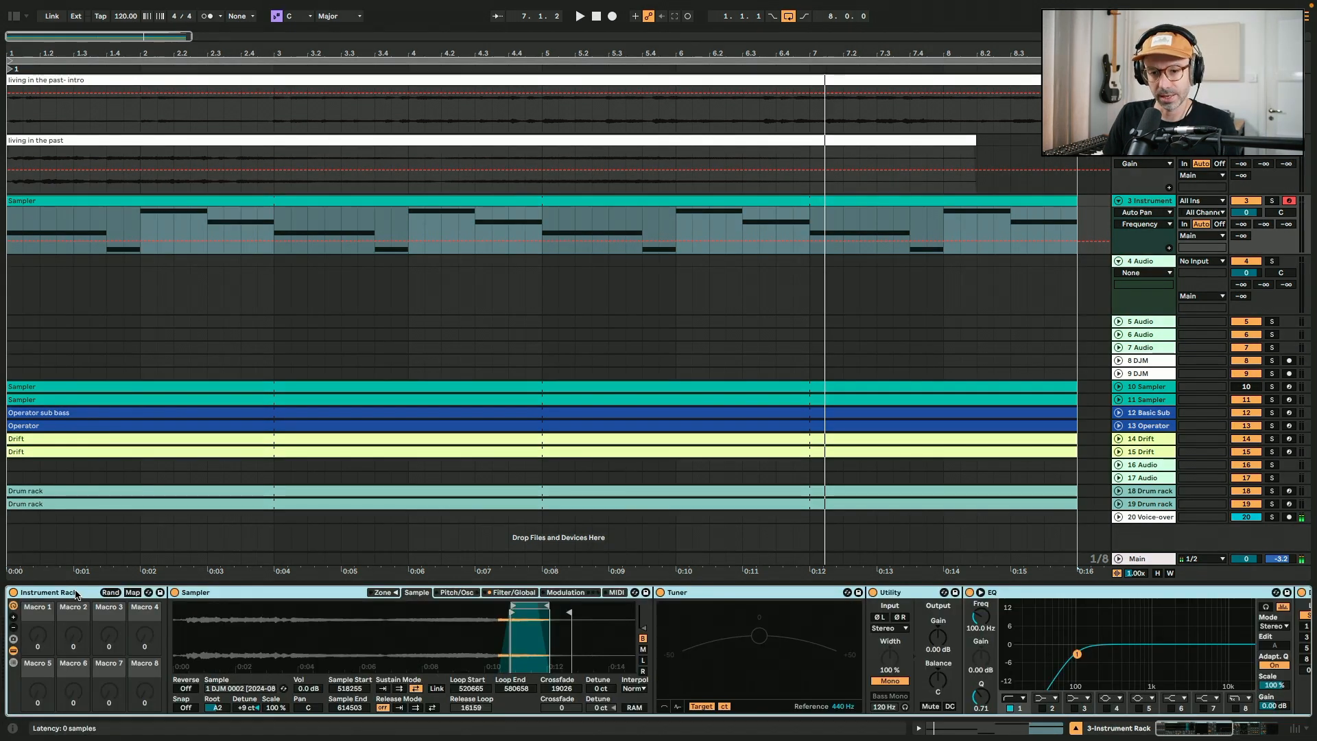
Save the Instrument Rack as the preset De Maskers-organ and browse the presets in the Instruments-Jan24 collection
click(159, 592)
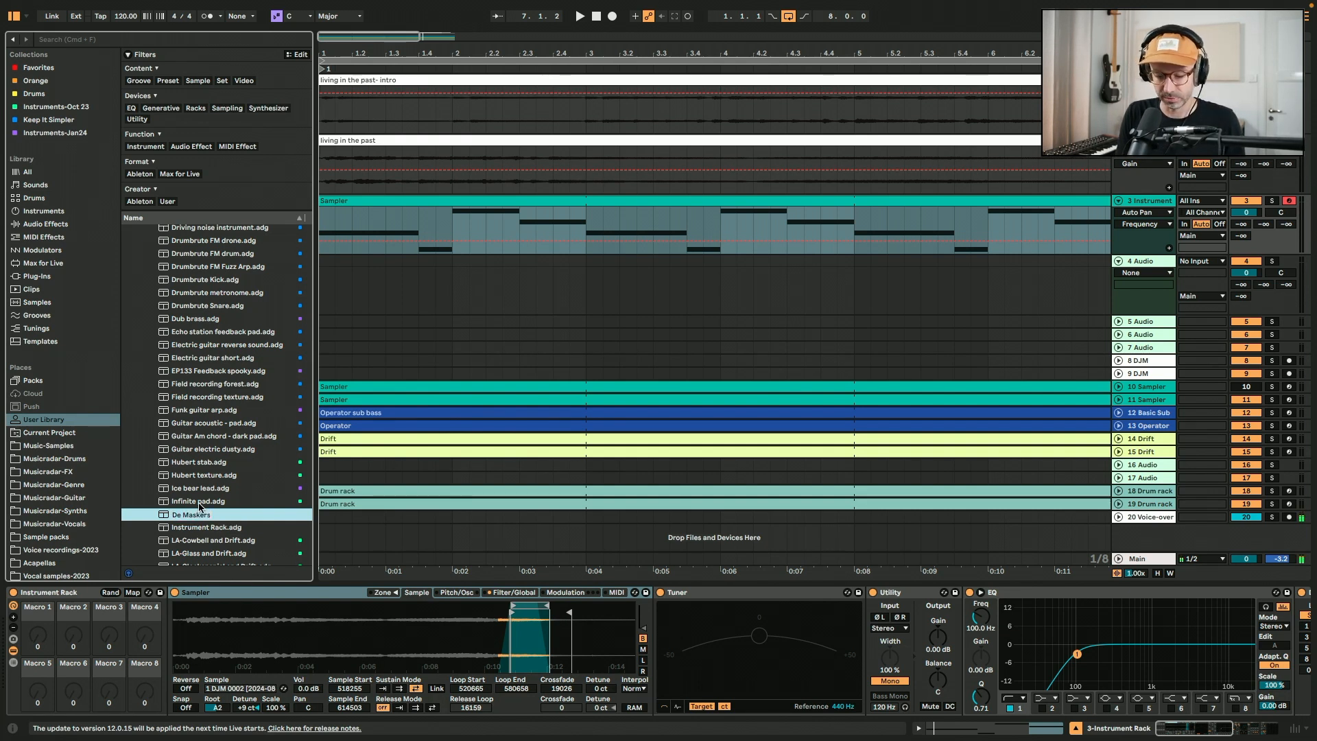
key(Return)
click(79, 133)
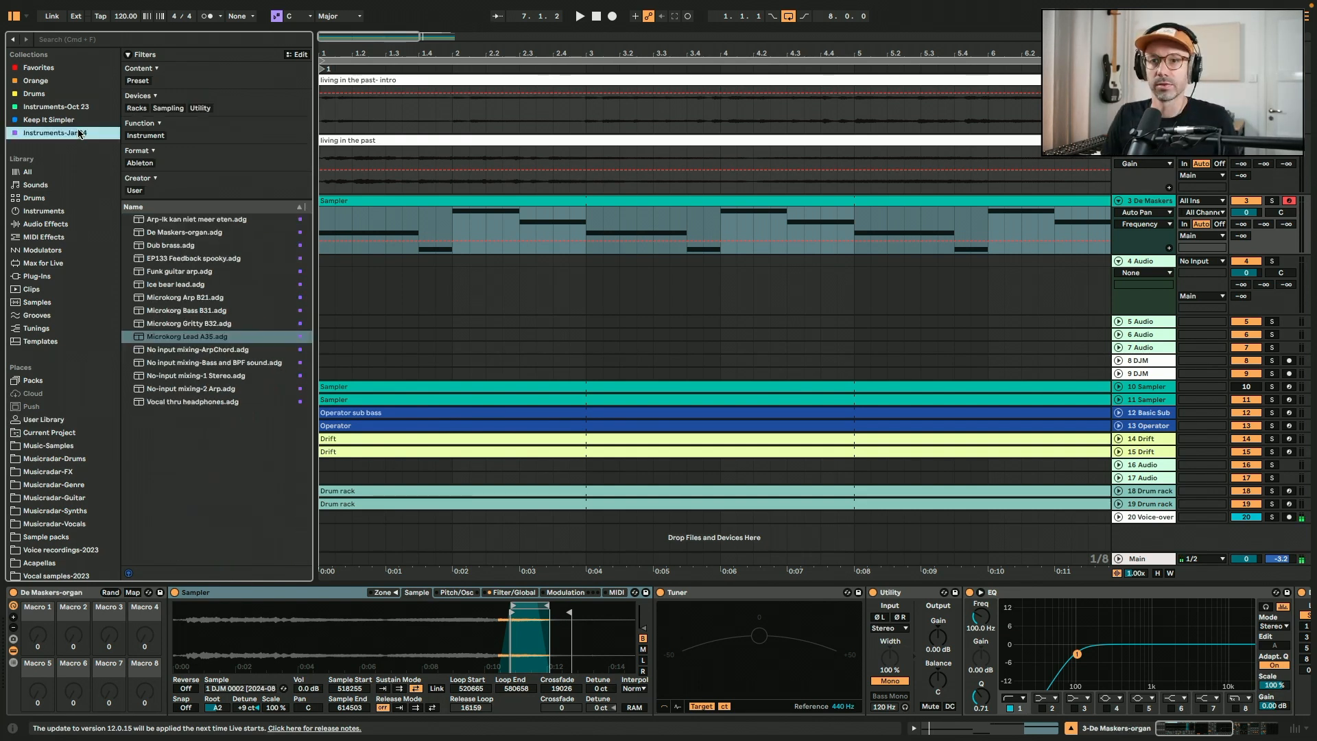
click(195, 350)
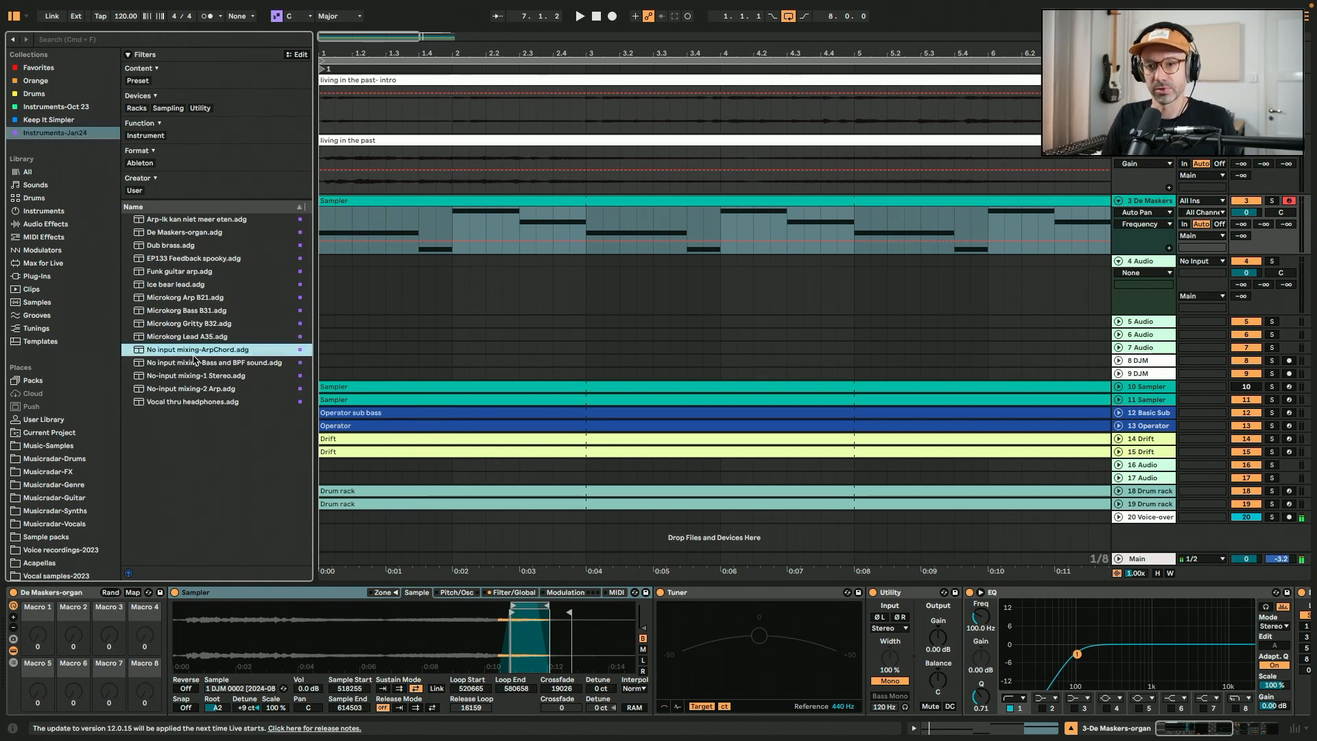